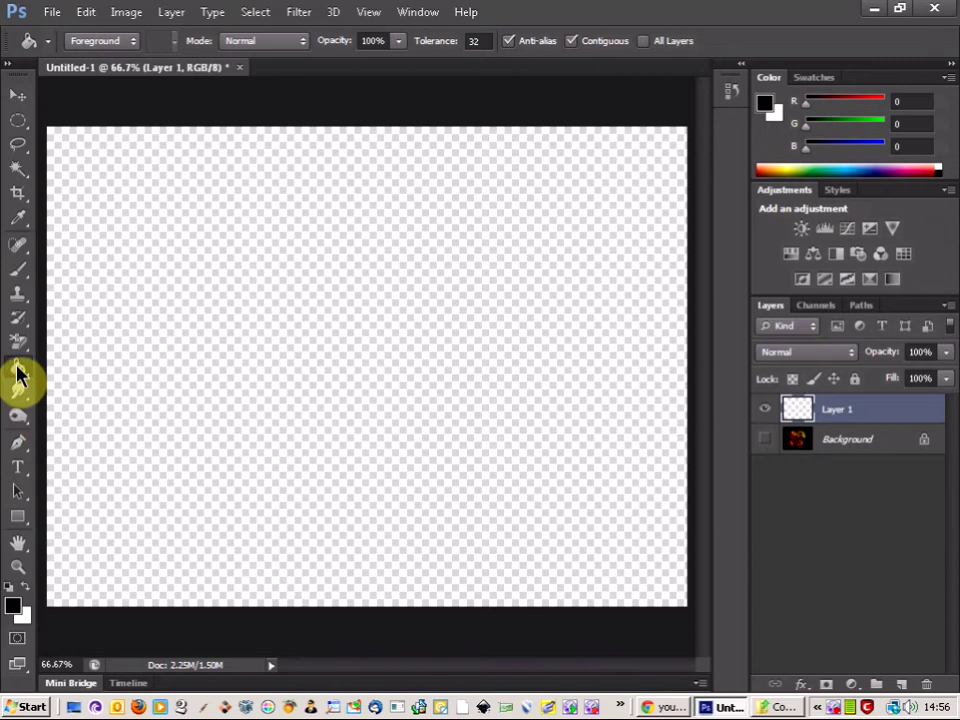
Fill Layer 1 with black and make a large circular selection in the middle of the canvas
{"action": "left_click", "coordinate": [334, 369]}
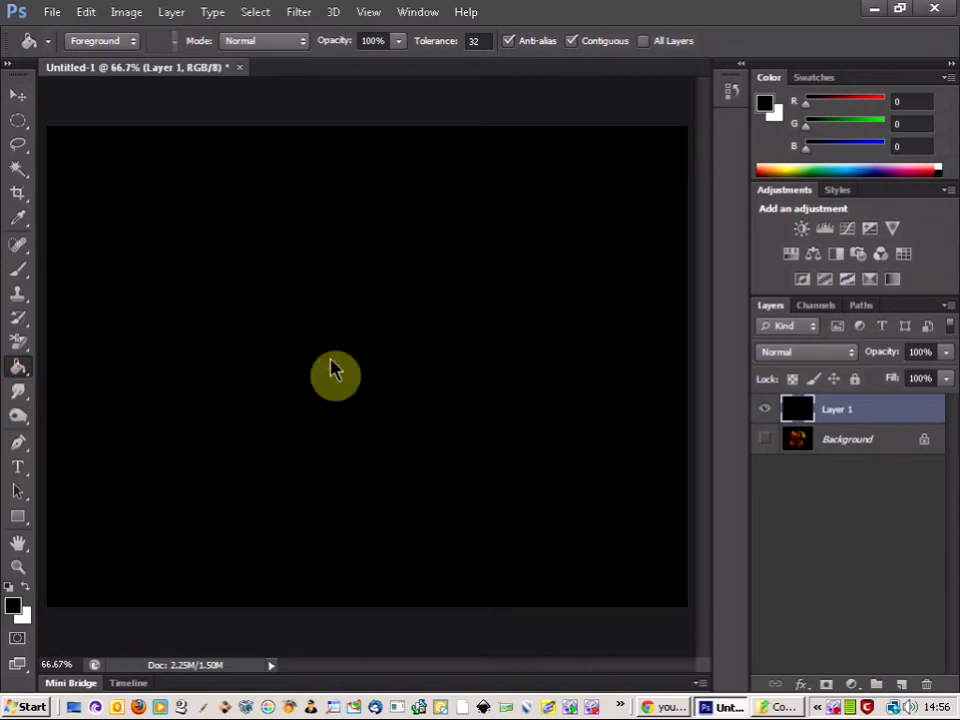
{"action": "left_click", "coordinate": [18, 122]}
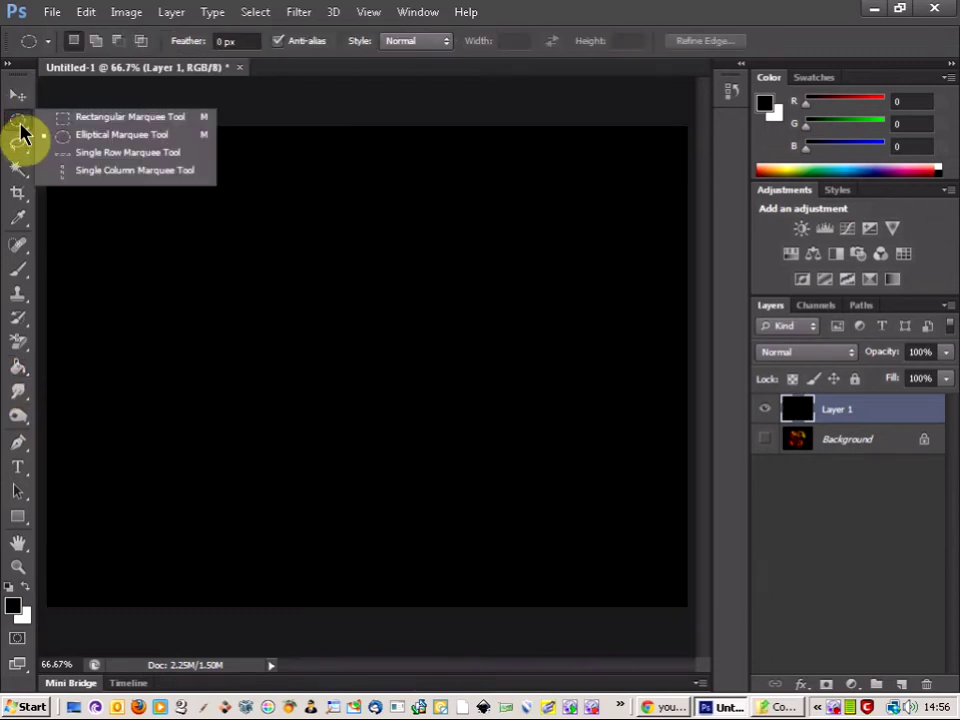
{"action": "left_click", "coordinate": [122, 140]}
{"action": "left_click_drag", "start_coordinate": [124, 189], "coordinate": [414, 477]}
{"action": "left_click_drag", "start_coordinate": [428, 522], "coordinate": [594, 581]}
{"action": "left_click_drag", "start_coordinate": [317, 376], "coordinate": [354, 368]}
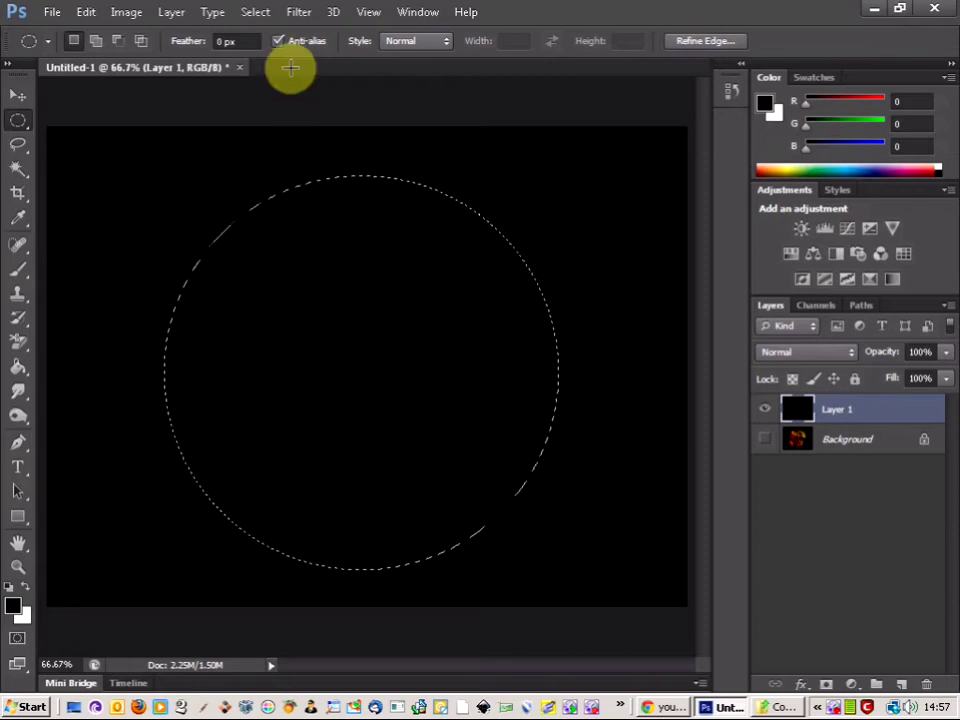
Render Difference Clouds inside the circular selection on Layer 1
{"action": "left_click", "coordinate": [297, 12]}
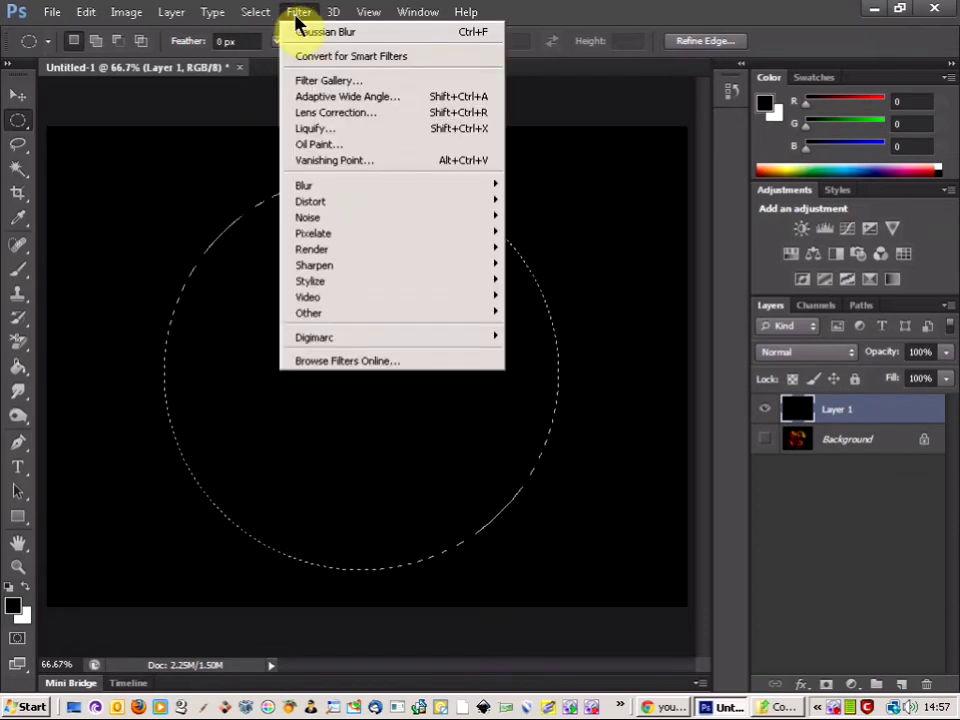
{"action": "mouse_move", "coordinate": [477, 258]}
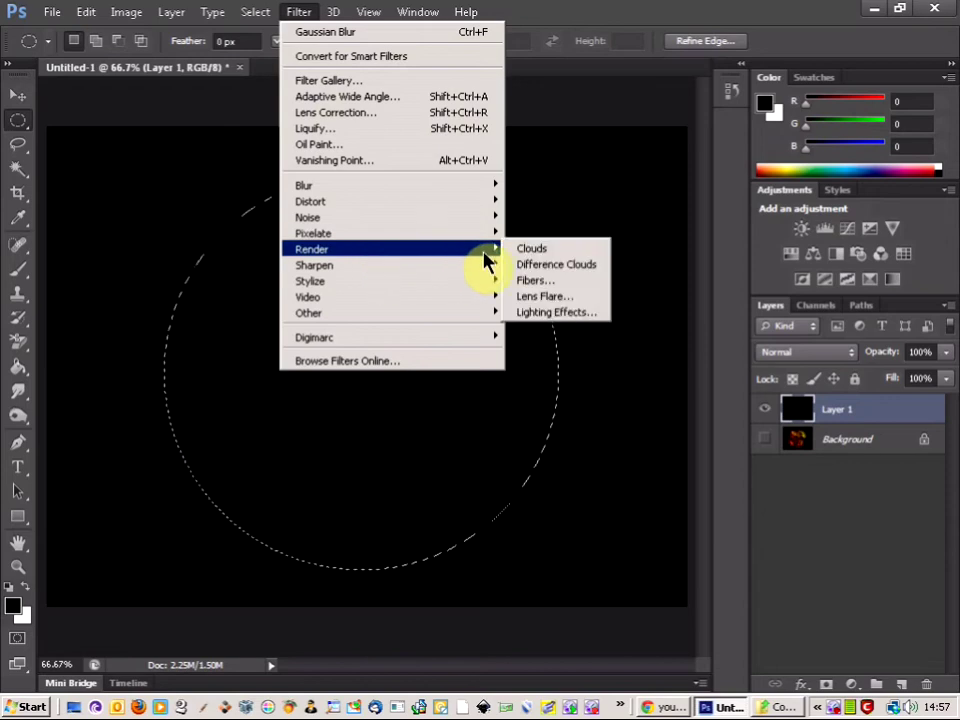
{"action": "left_click", "coordinate": [535, 266]}
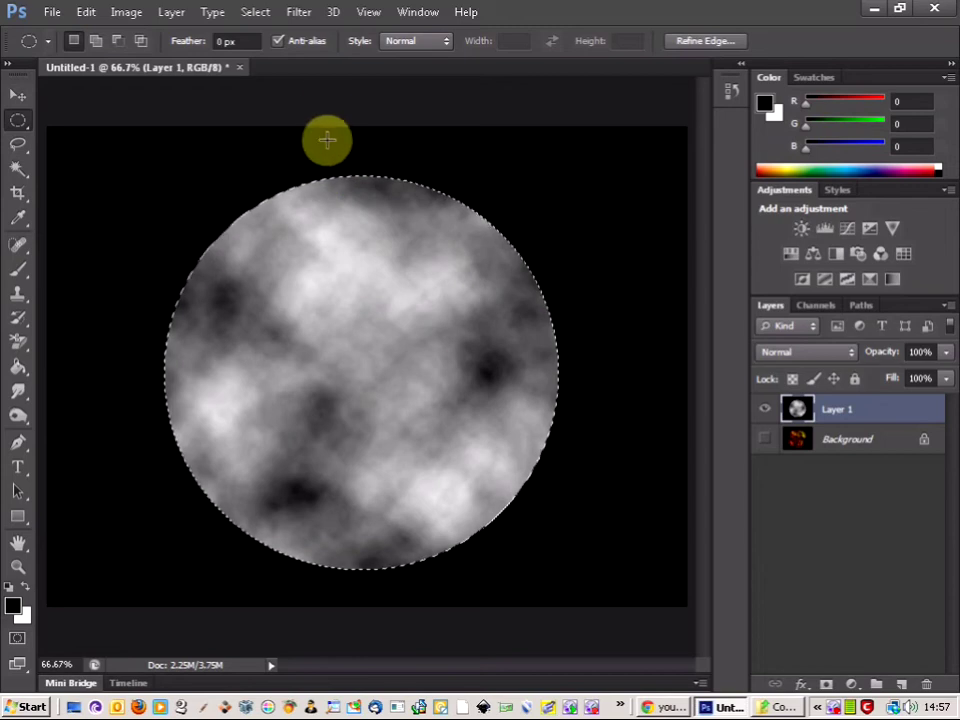
Reapply the Difference Clouds filter about ten times to build up a veined texture in the circle
{"action": "key", "text": "ctrl+f"}
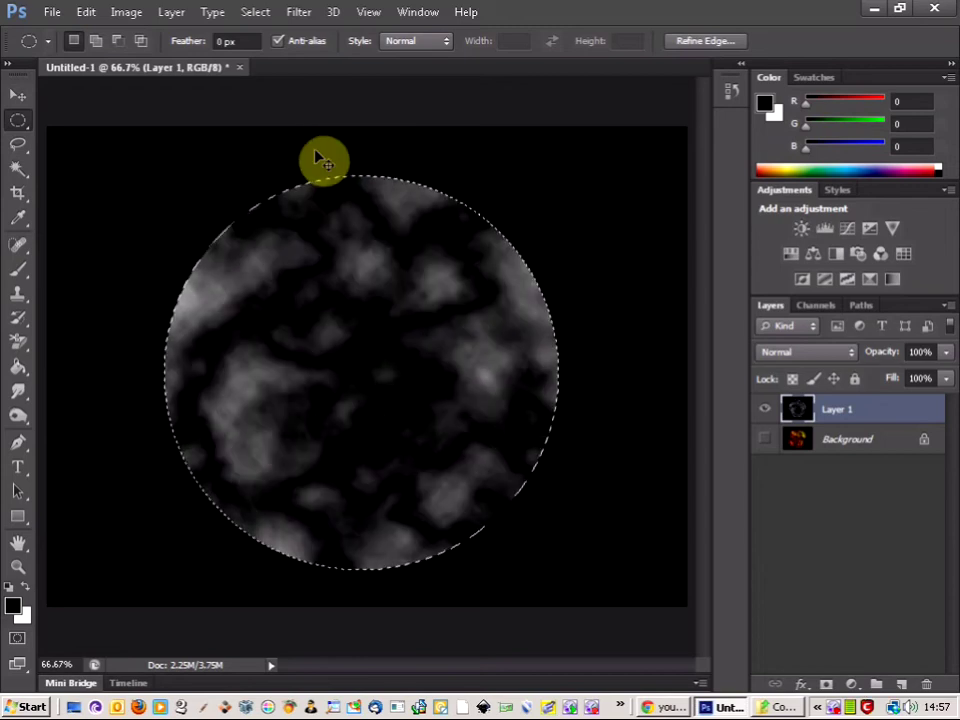
{"action": "key", "text": "ctrl+f"}
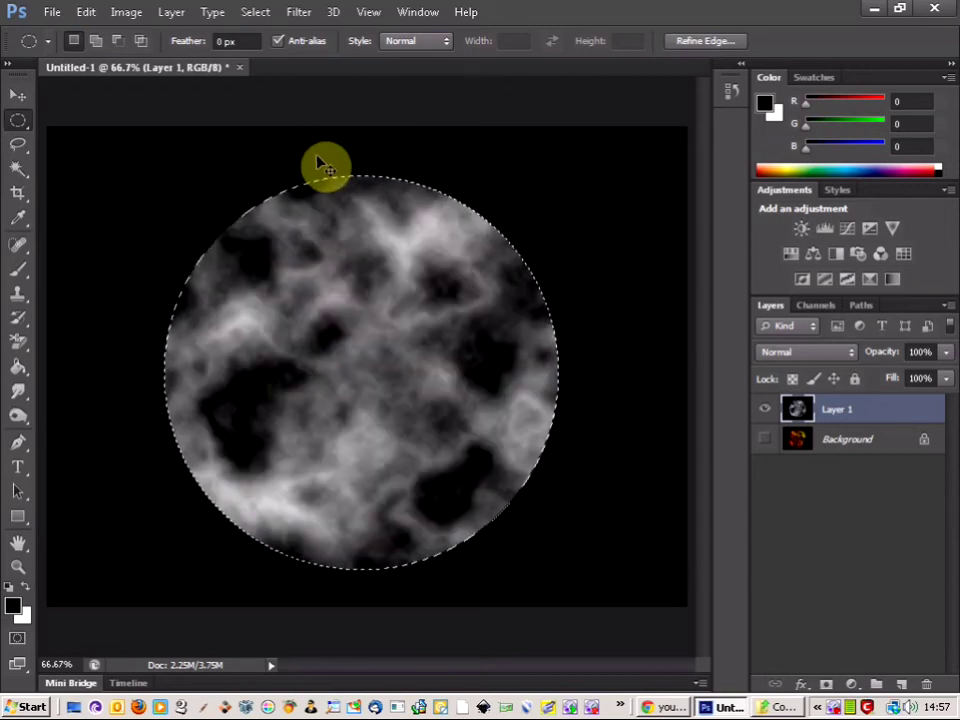
{"action": "key", "text": "ctrl+f"}
{"action": "key", "text": "ctrl+f"}
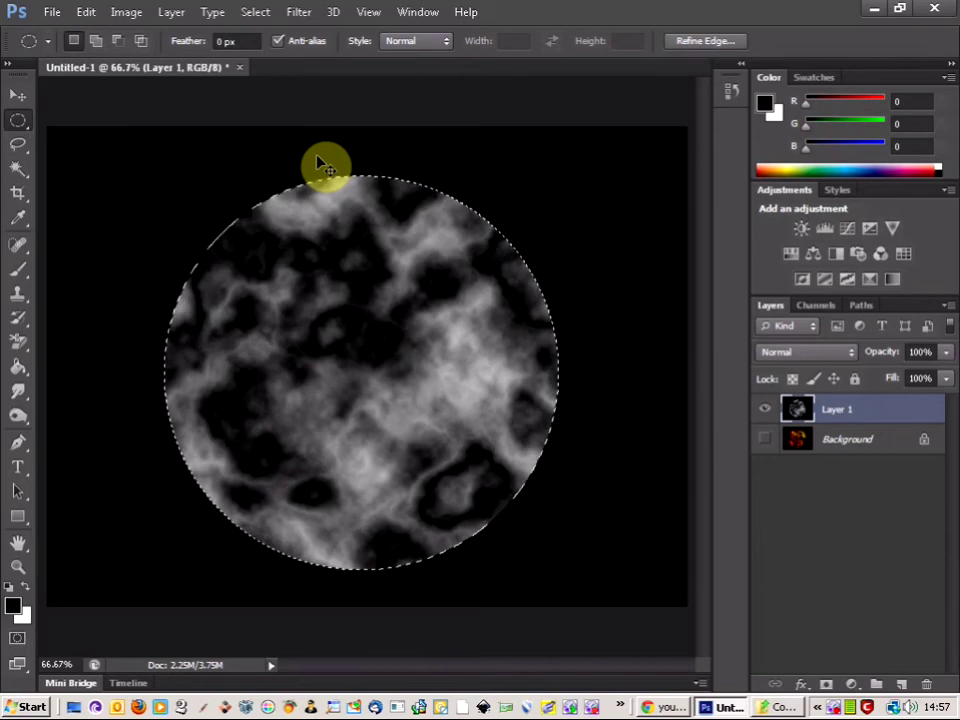
{"action": "key", "text": "ctrl+f"}
{"action": "key", "text": "ctrl+f"}
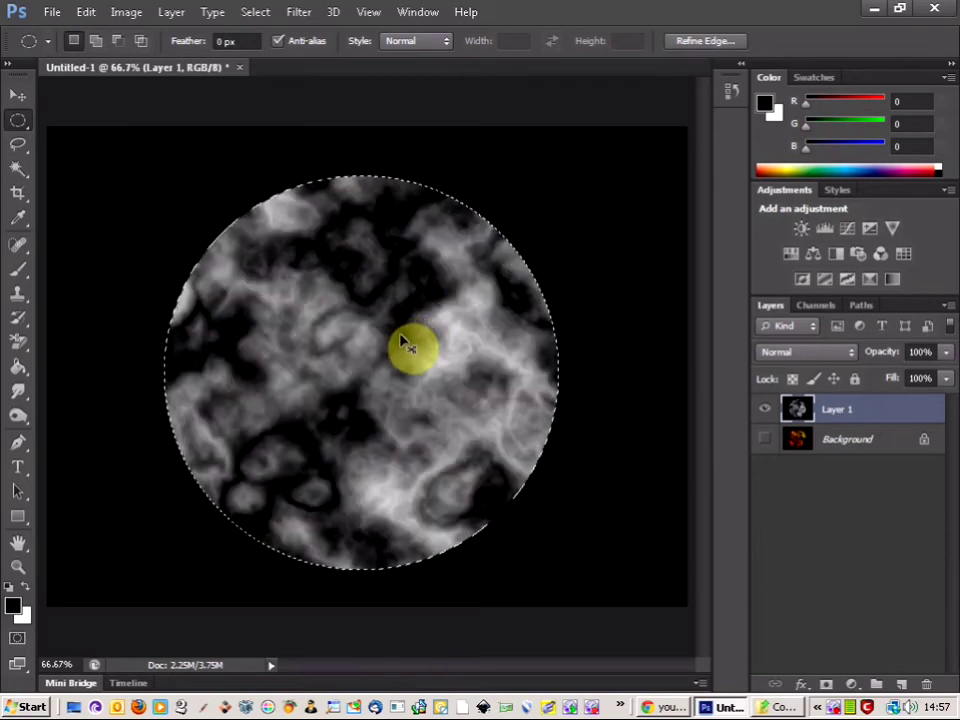
{"action": "key", "text": "ctrl+f"}
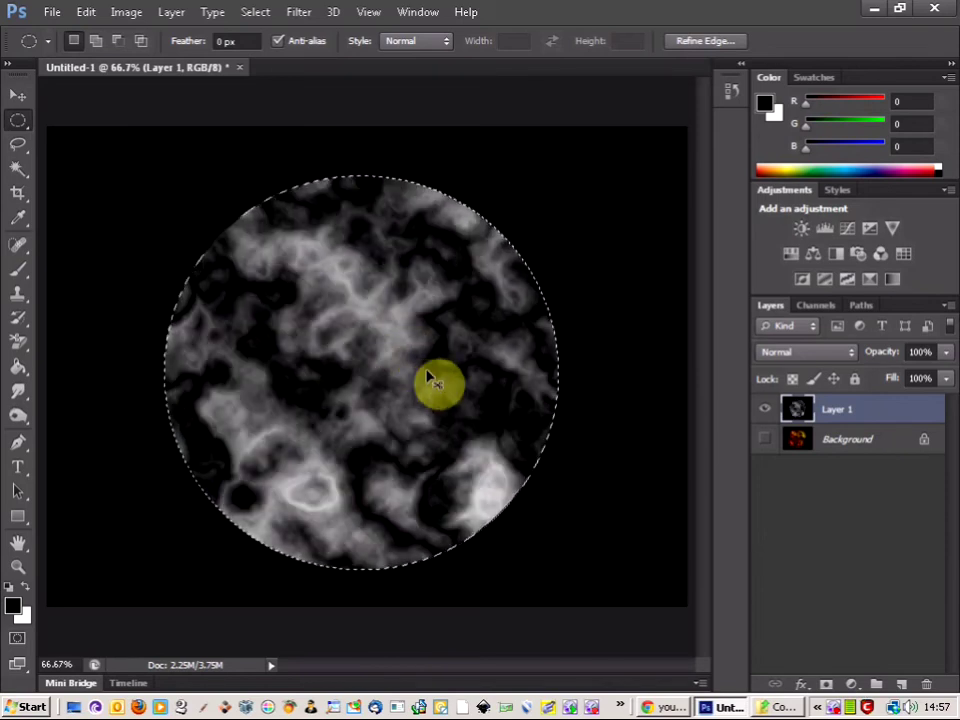
{"action": "key", "text": "ctrl+f"}
{"action": "key", "text": "ctrl+f"}
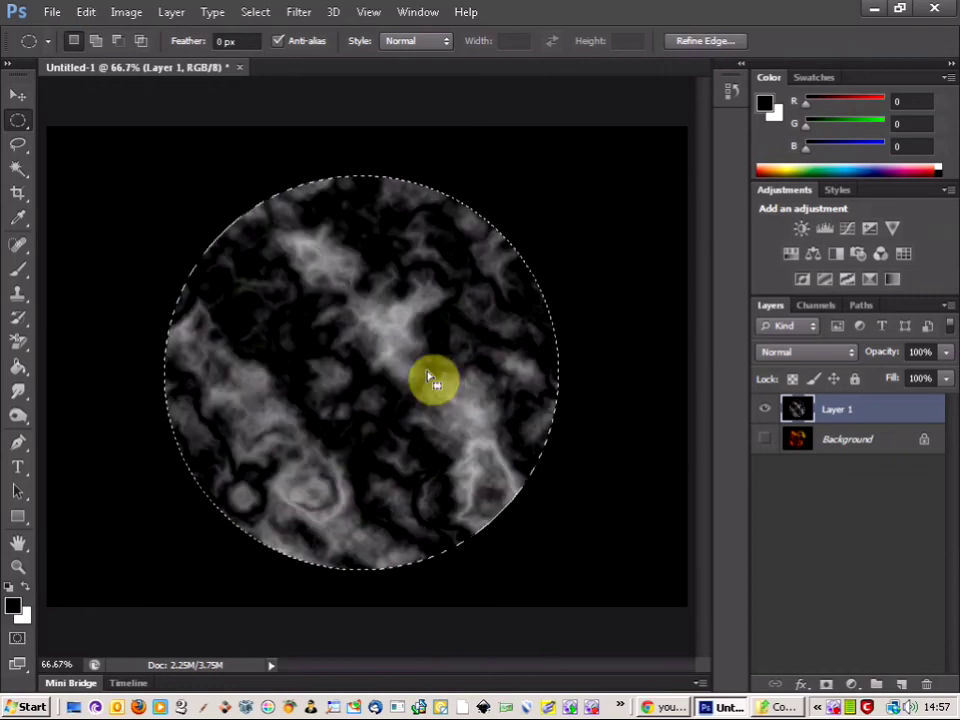
{"action": "key", "text": "ctrl+f"}
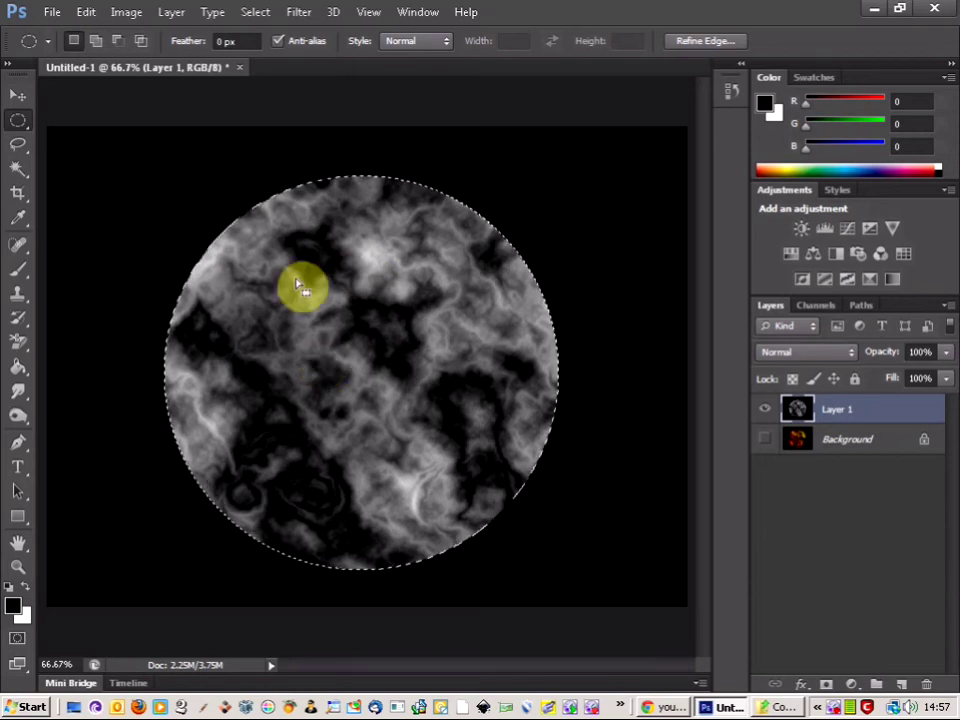
Apply the Spherize filter to the circular selection at an amount of 100% in Normal mode
{"action": "left_click", "coordinate": [299, 12]}
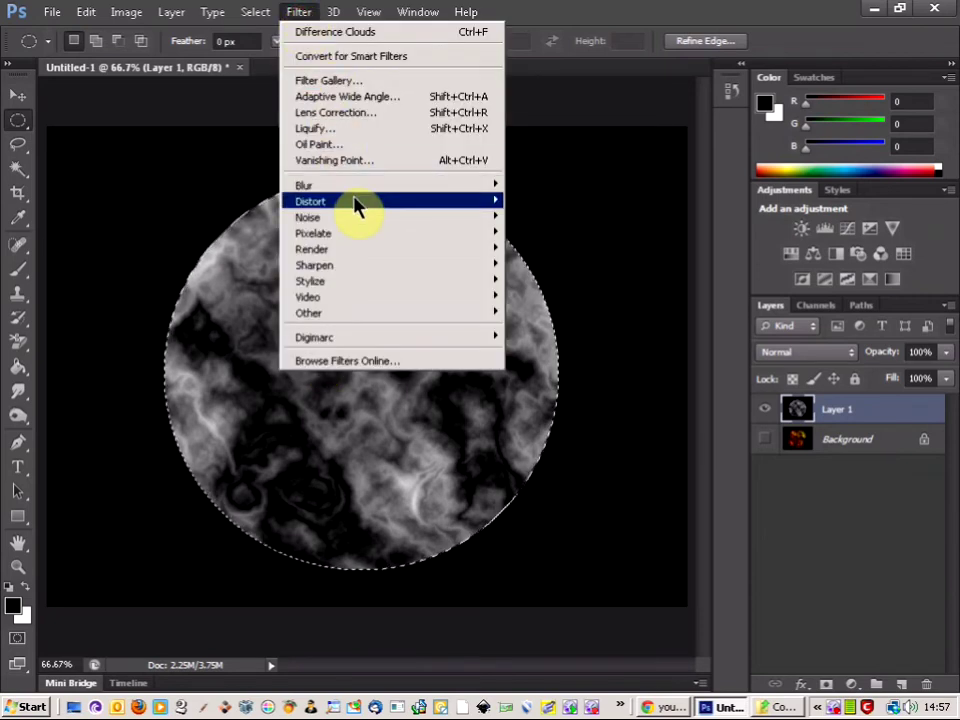
{"action": "mouse_move", "coordinate": [360, 203]}
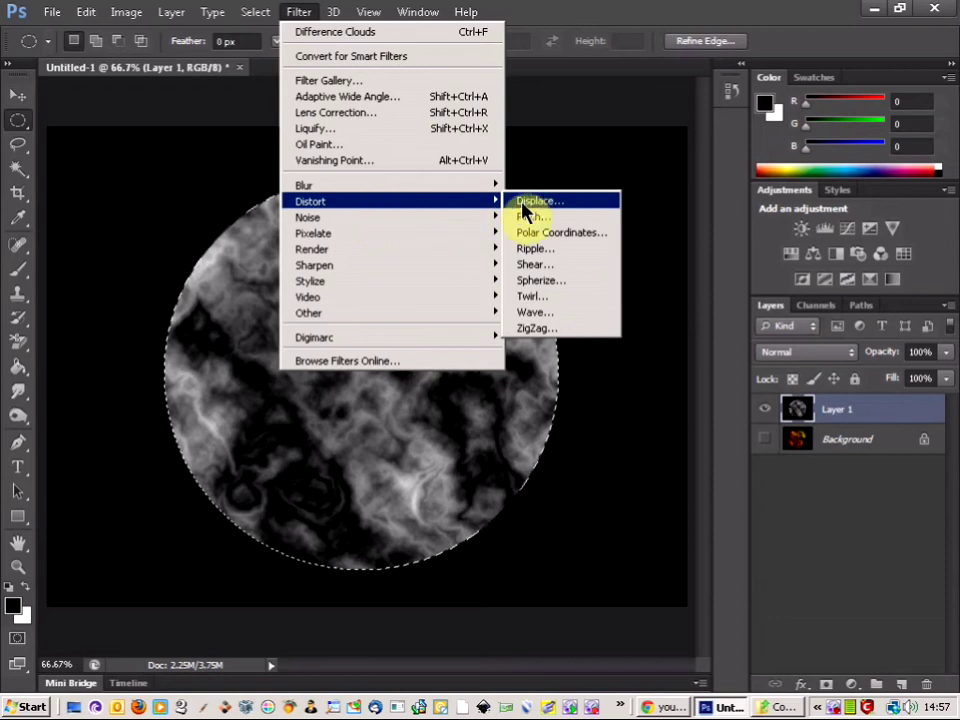
{"action": "left_click", "coordinate": [541, 282]}
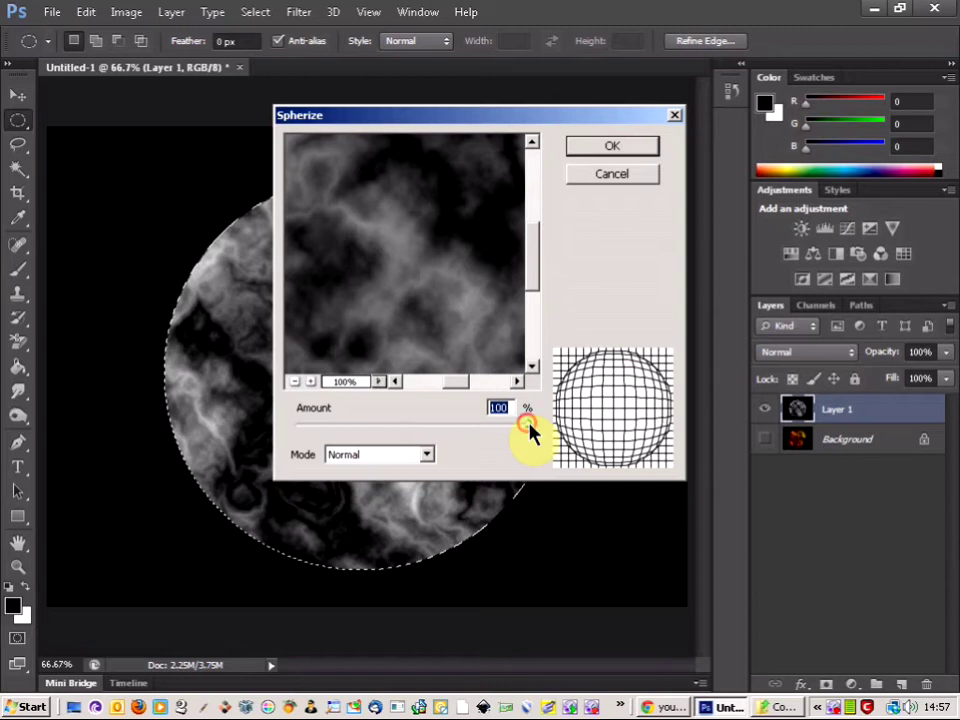
{"action": "left_click", "coordinate": [607, 150]}
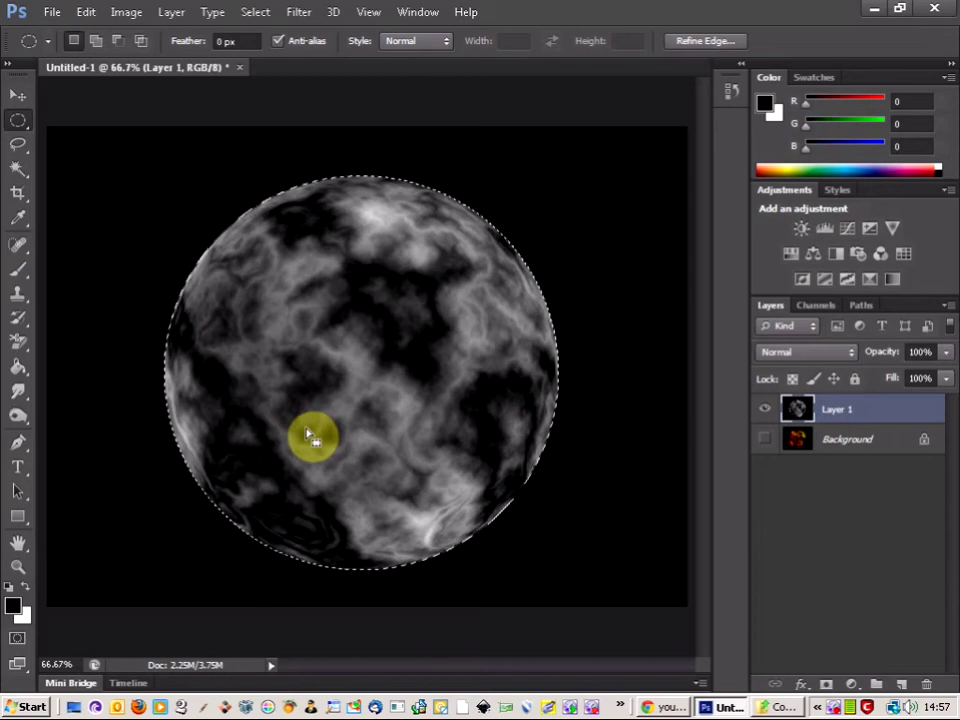
Invert the selection, apply a Radial Blur outside the sphere with amount 100, Zoom method and Good quality, and deselect
{"action": "left_click", "coordinate": [254, 13]}
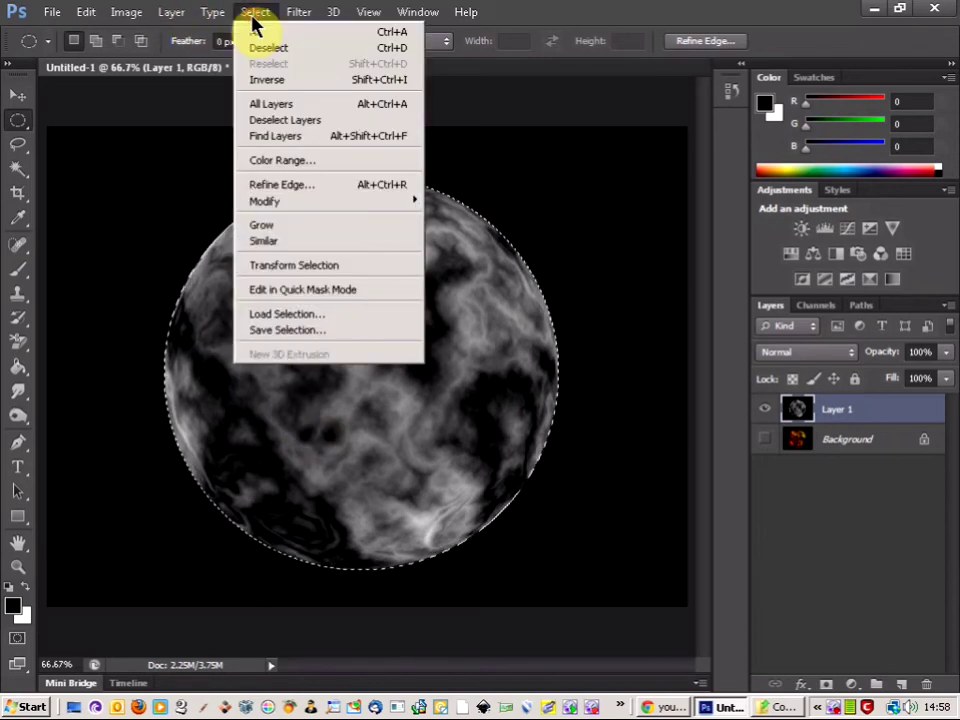
{"action": "left_click", "coordinate": [269, 79]}
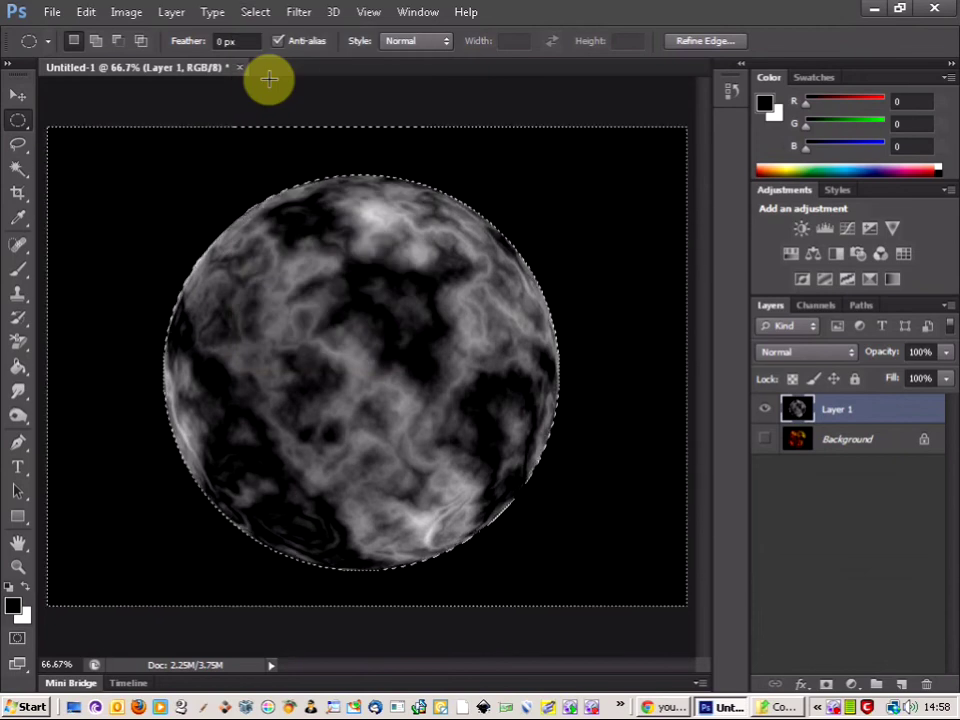
{"action": "left_click", "coordinate": [295, 18]}
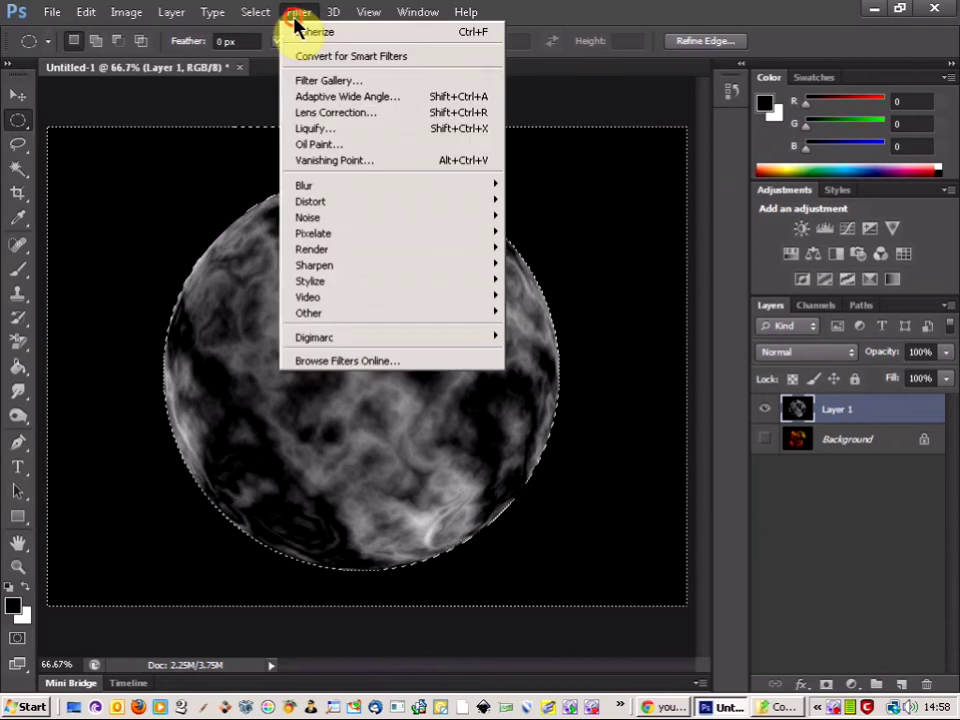
{"action": "mouse_move", "coordinate": [336, 191]}
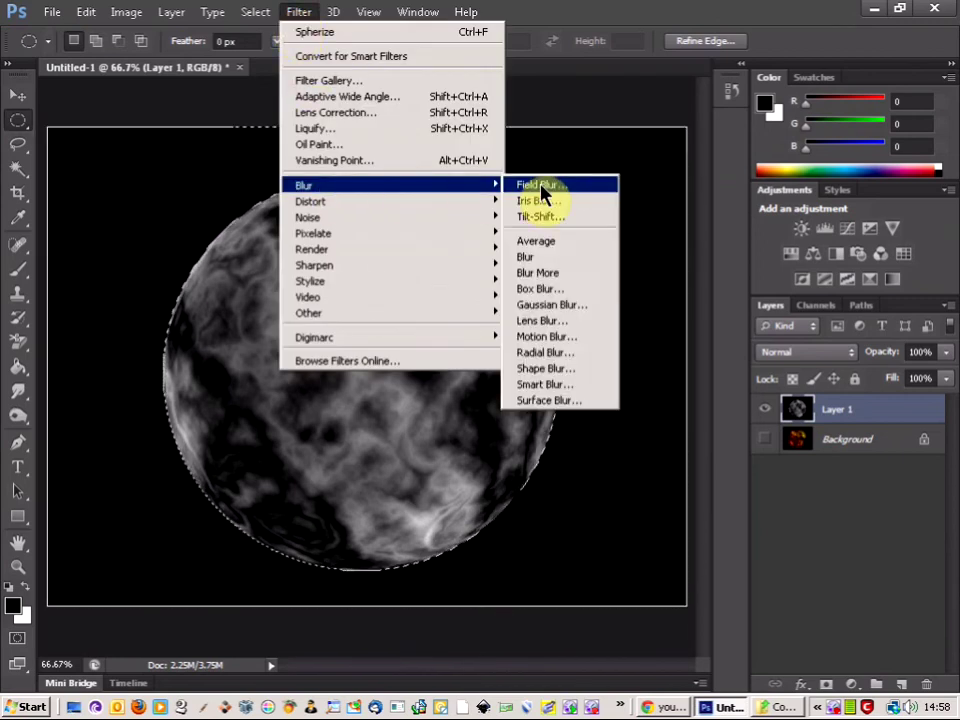
{"action": "left_click", "coordinate": [551, 353]}
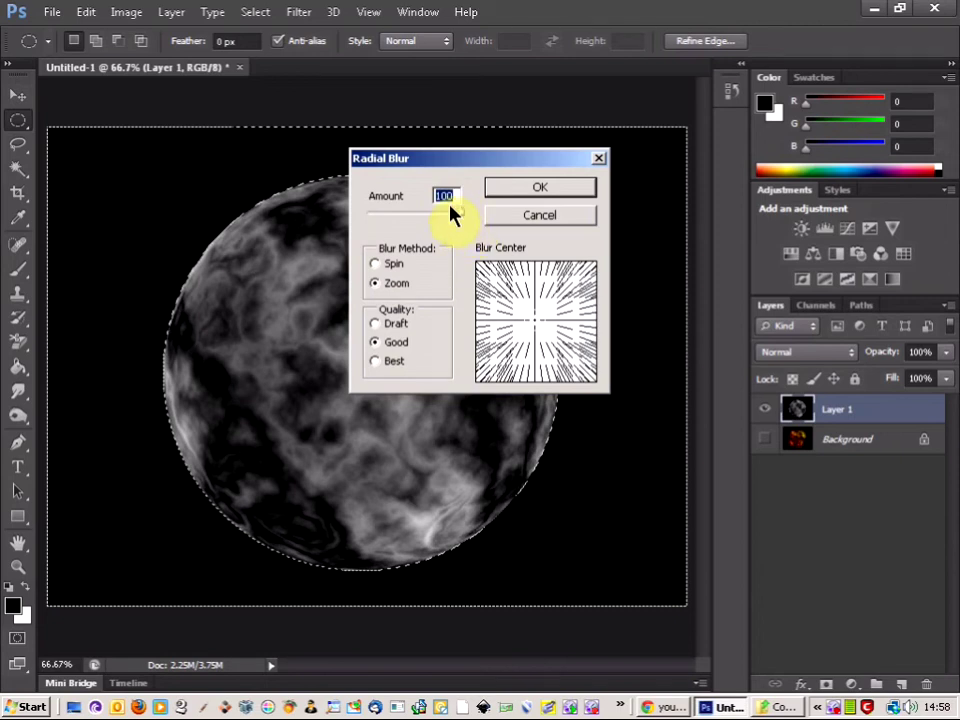
{"action": "left_click", "coordinate": [392, 287]}
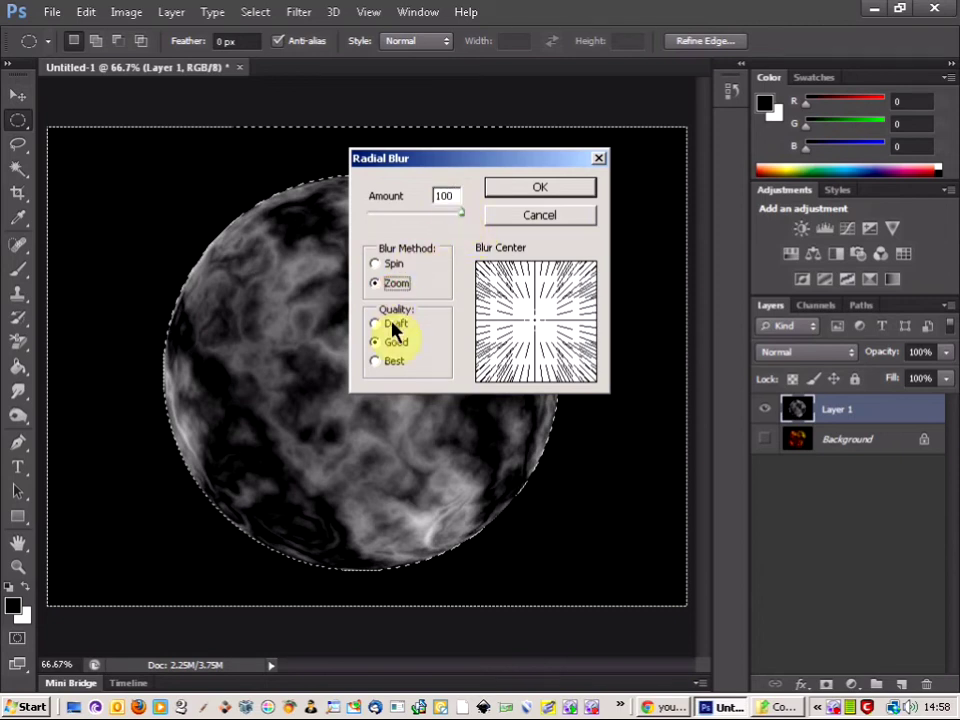
{"action": "left_click", "coordinate": [540, 186]}
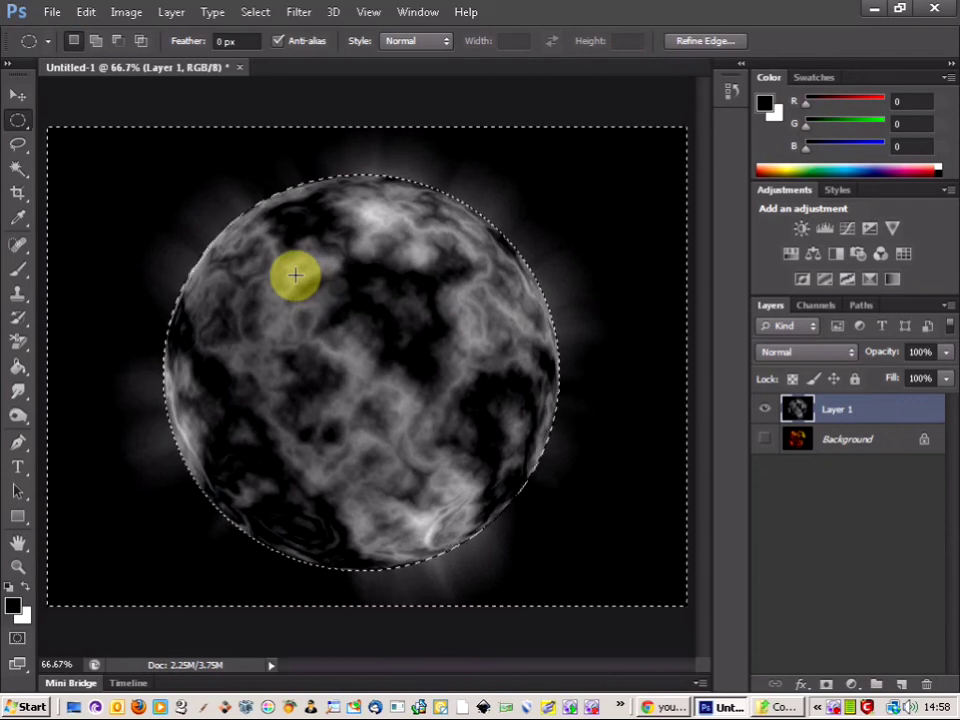
{"action": "right_click", "coordinate": [141, 217]}
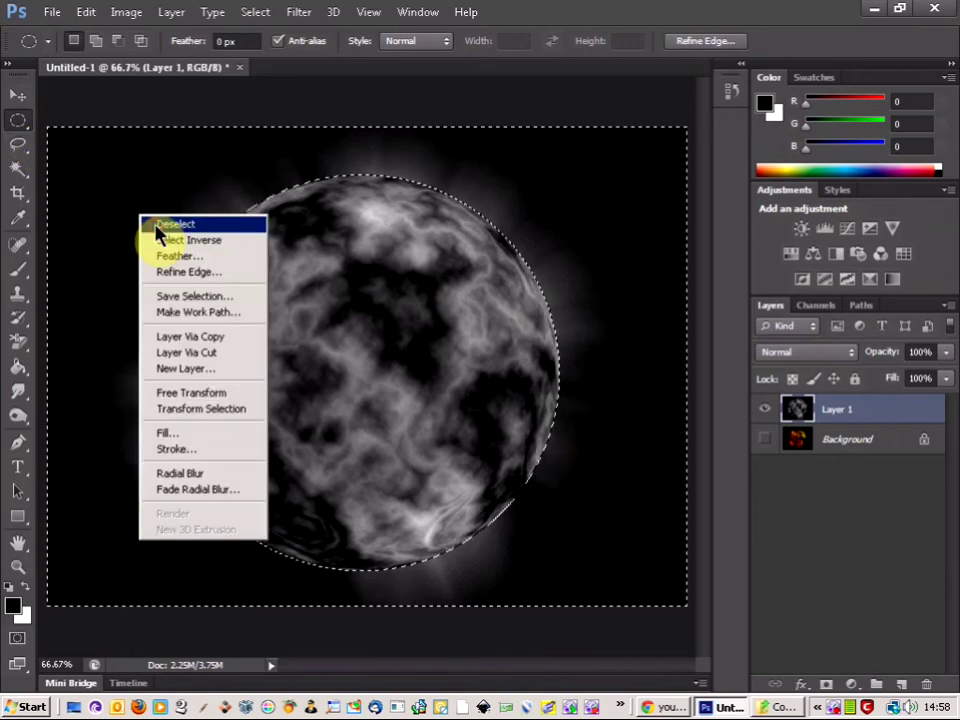
{"action": "left_click", "coordinate": [160, 226]}
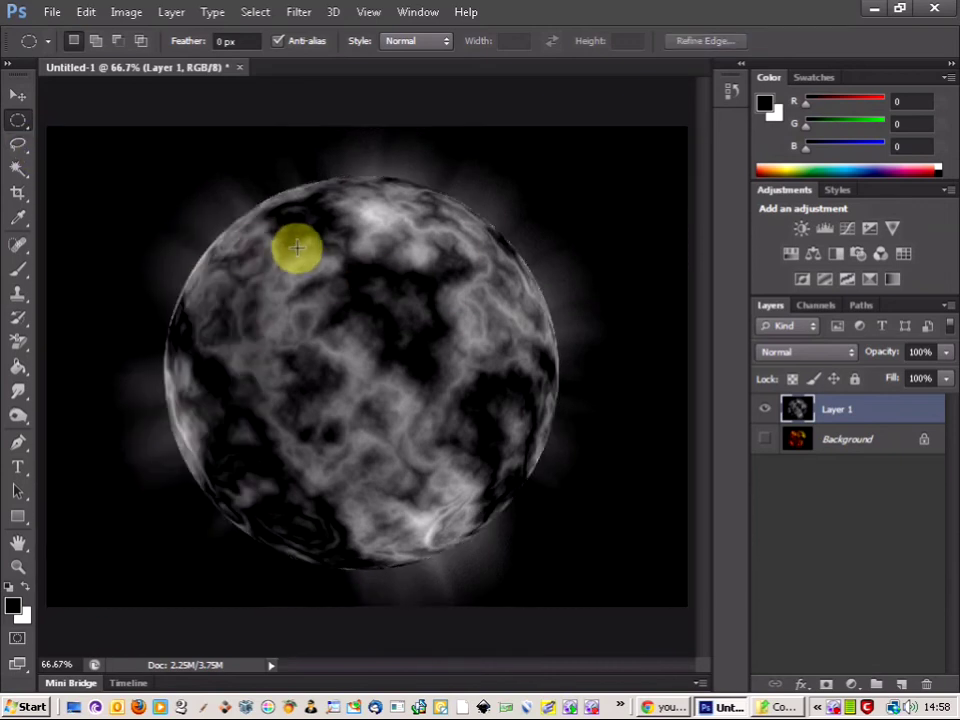
Set up the Gradient tool with the Orange, Yellow, Orange preset, its yellow stop at 98%, and Color Burn mode
{"action": "left_click", "coordinate": [19, 376]}
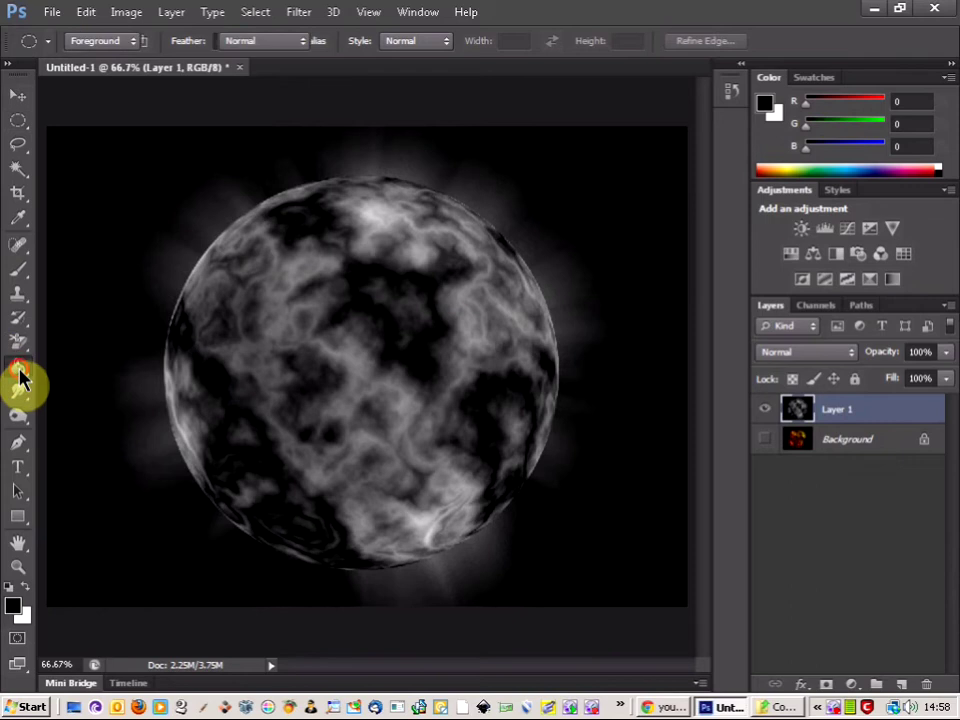
{"action": "left_click", "coordinate": [82, 372]}
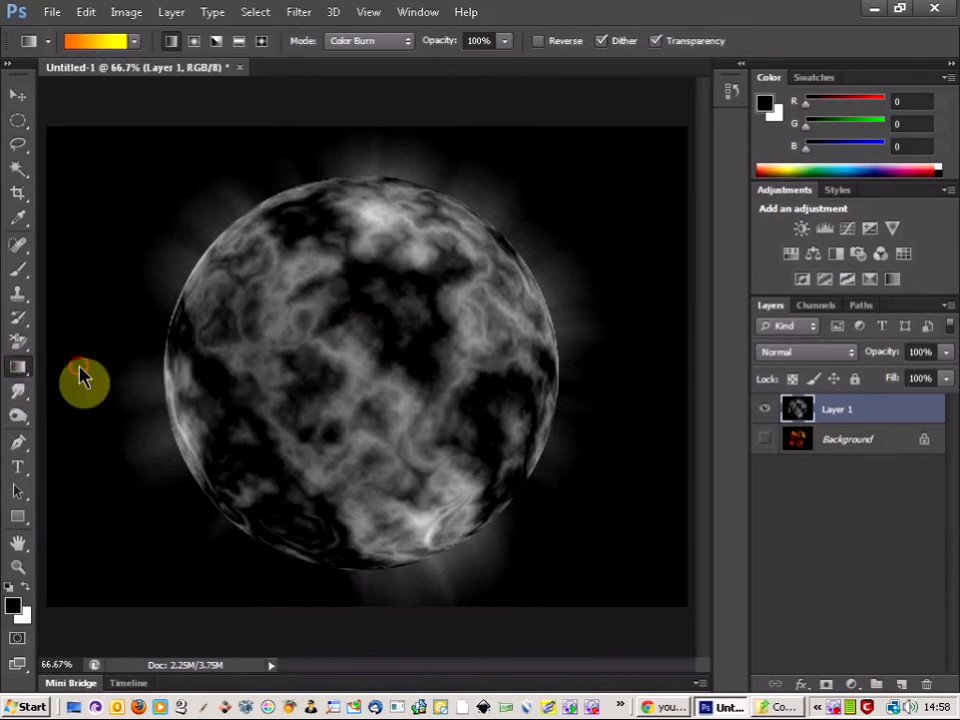
{"action": "left_click", "coordinate": [88, 43]}
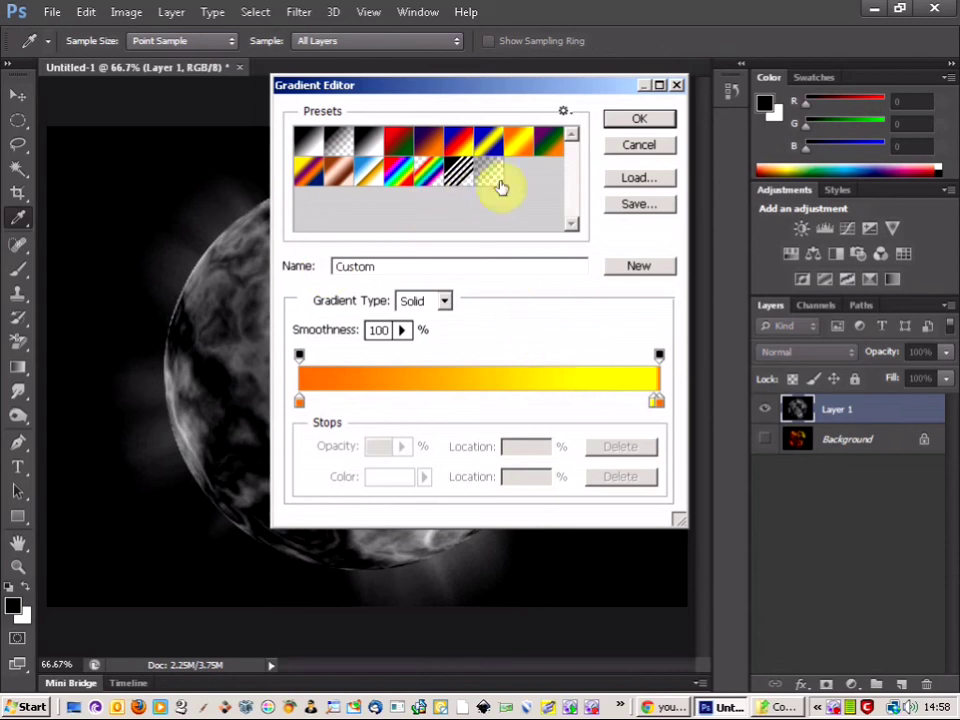
{"action": "left_click", "coordinate": [515, 144]}
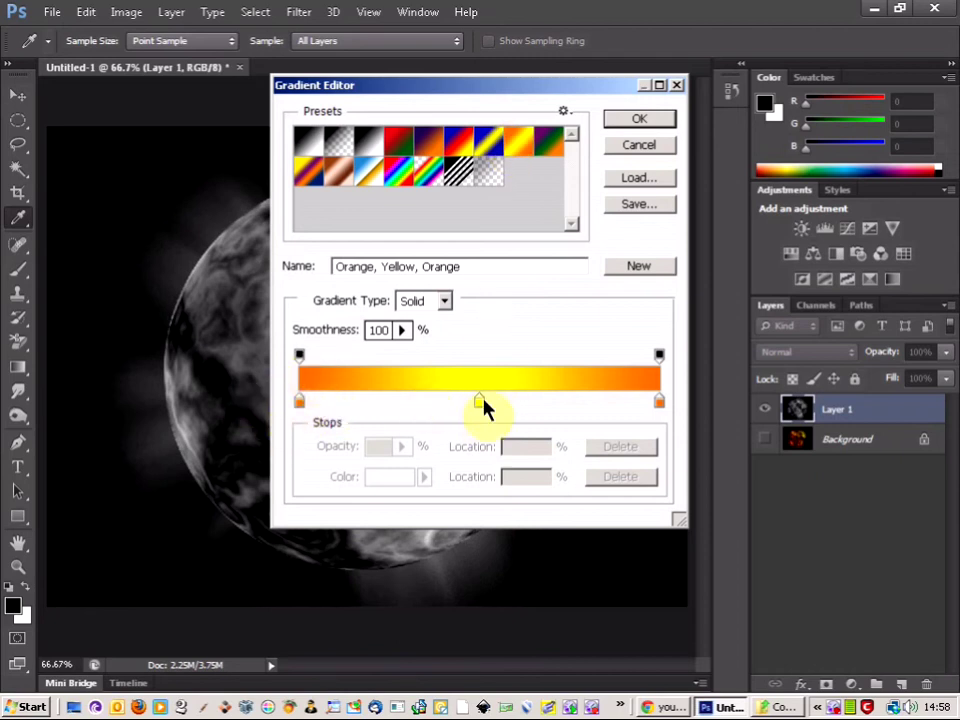
{"action": "left_click_drag", "start_coordinate": [481, 405], "coordinate": [619, 408]}
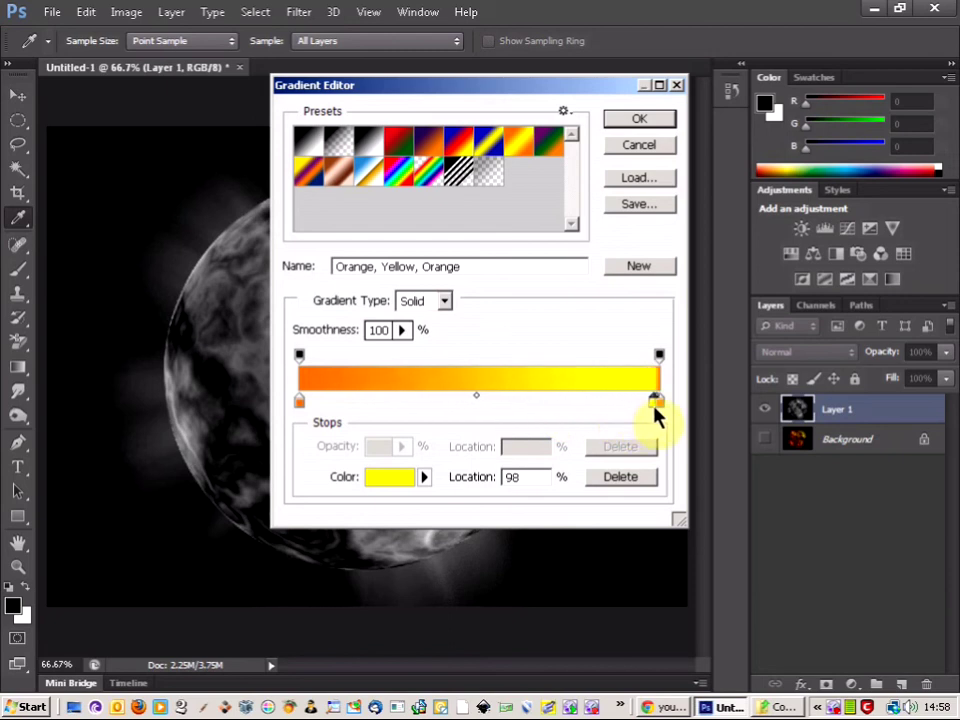
{"action": "left_click_drag", "start_coordinate": [657, 415], "coordinate": [647, 403]}
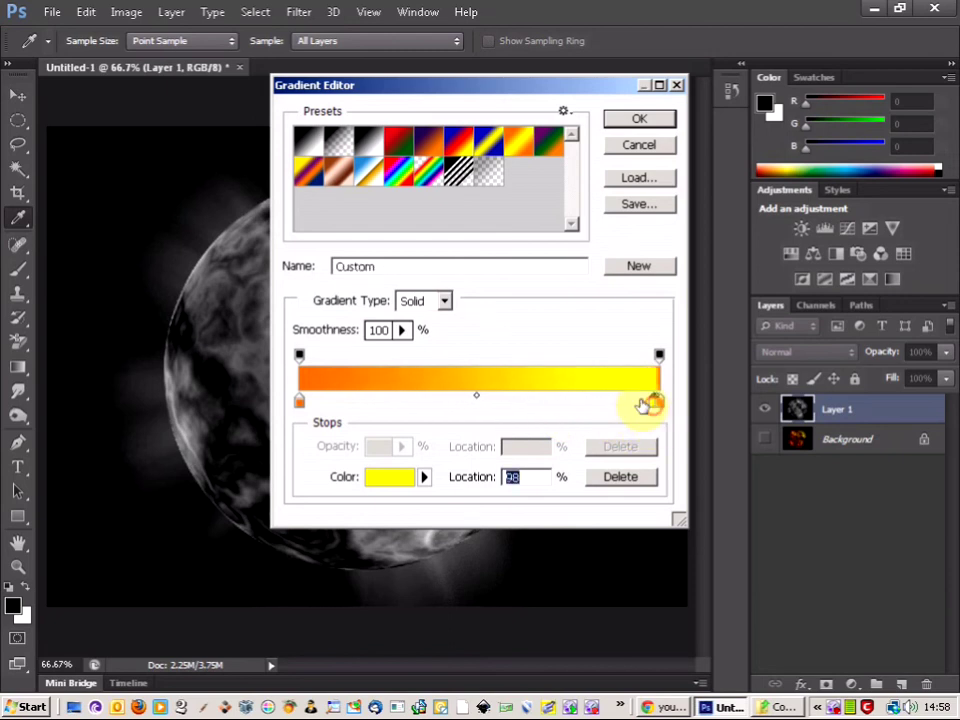
{"action": "left_click", "coordinate": [636, 120]}
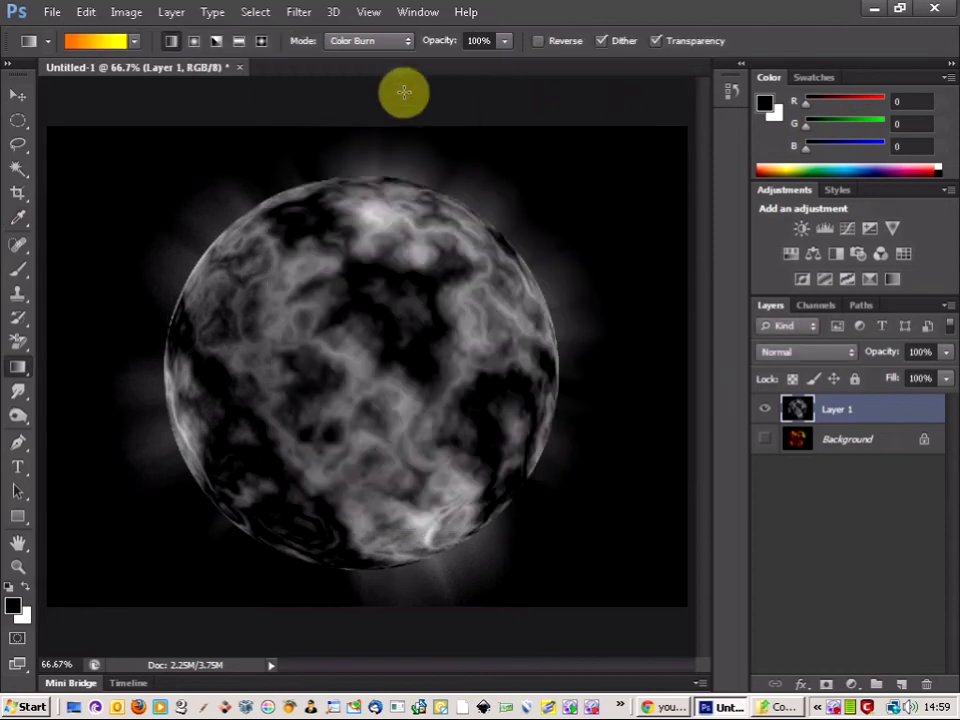
{"action": "left_click", "coordinate": [394, 40]}
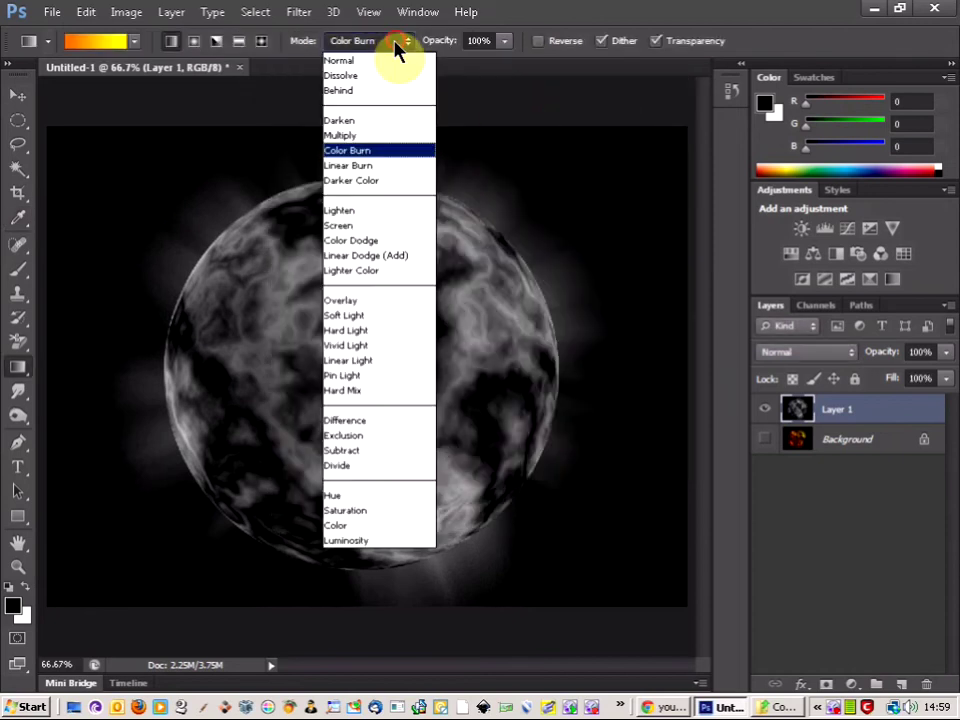
{"action": "left_click", "coordinate": [383, 155]}
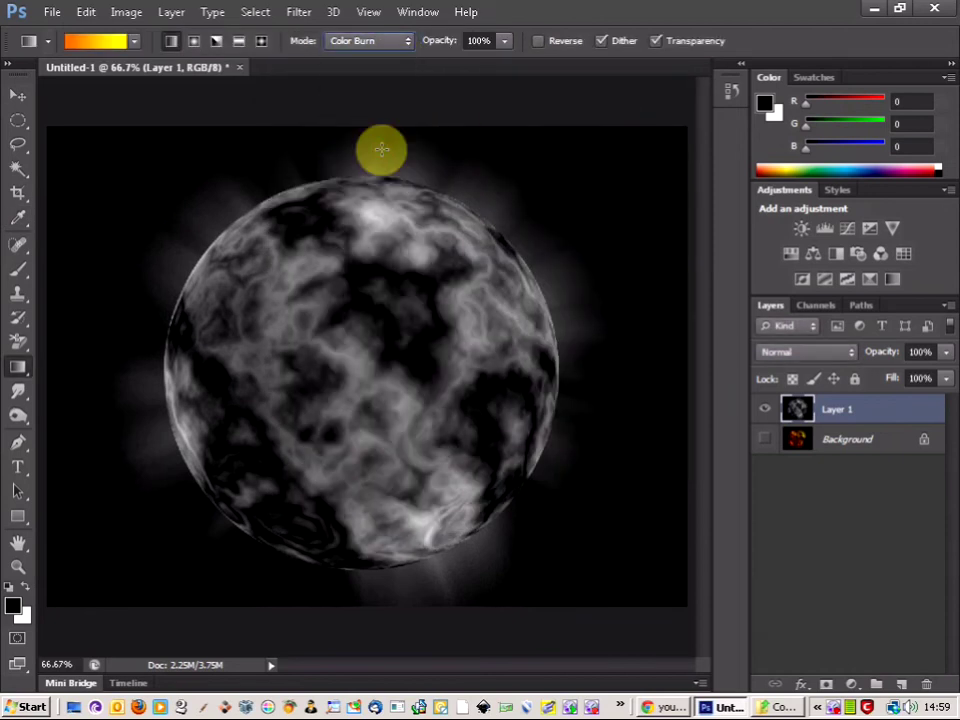
Apply the gradient diagonally across the sphere from lower left to upper right, and raise the layer's brightness to 41 and contrast to 21
{"action": "mouse_move", "coordinate": [154, 511]}
{"action": "left_mouse_down"}
{"action": "mouse_move", "coordinate": [442, 290]}
{"action": "mouse_move", "coordinate": [525, 195]}
{"action": "mouse_move", "coordinate": [554, 183]}
{"action": "left_mouse_up"}
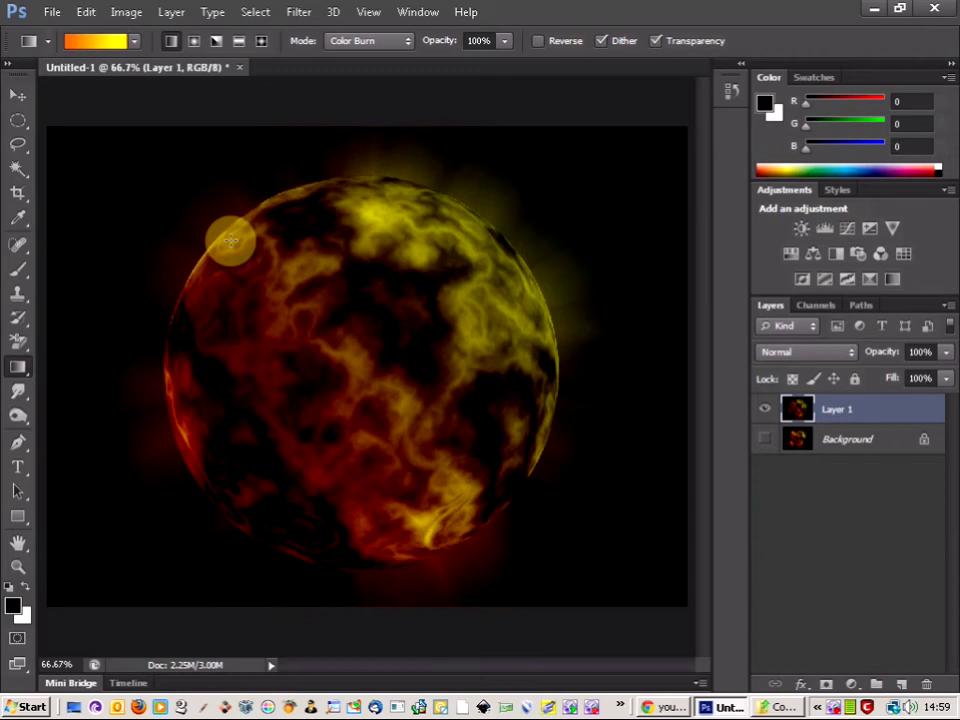
{"action": "left_click", "coordinate": [138, 14]}
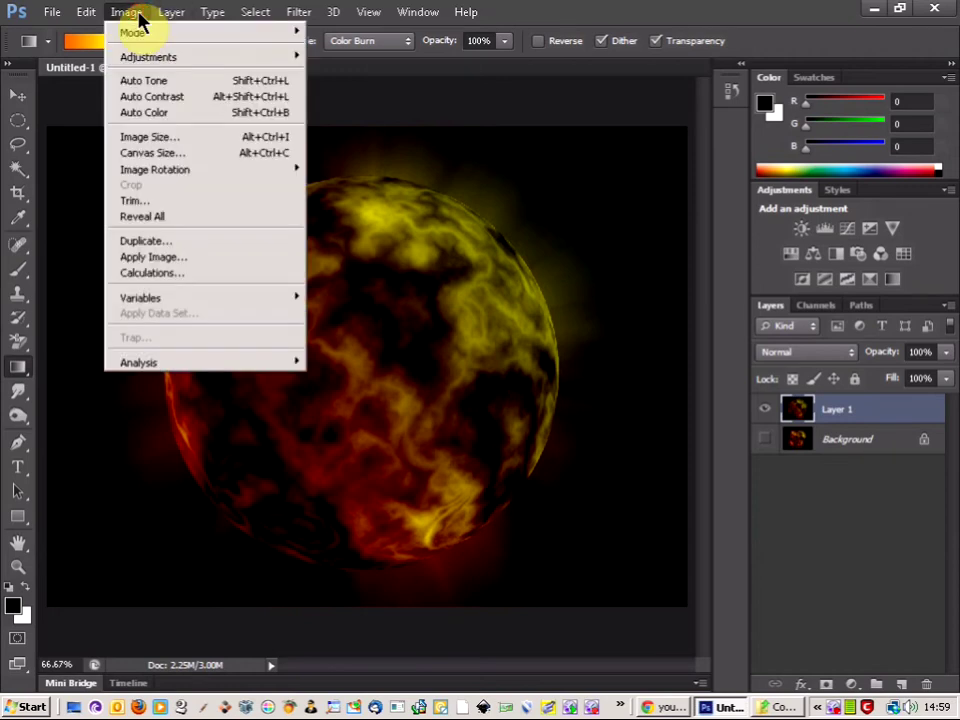
{"action": "mouse_move", "coordinate": [150, 57]}
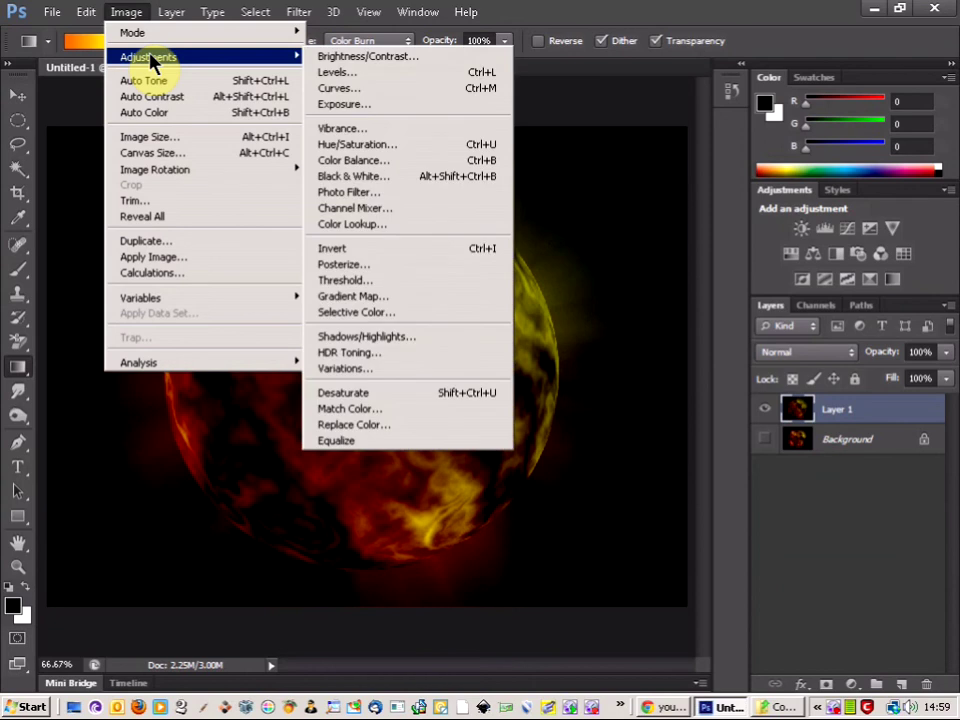
{"action": "left_click", "coordinate": [323, 58]}
{"action": "left_click_drag", "start_coordinate": [684, 166], "coordinate": [706, 169]}
{"action": "left_click_drag", "start_coordinate": [680, 211], "coordinate": [693, 232]}
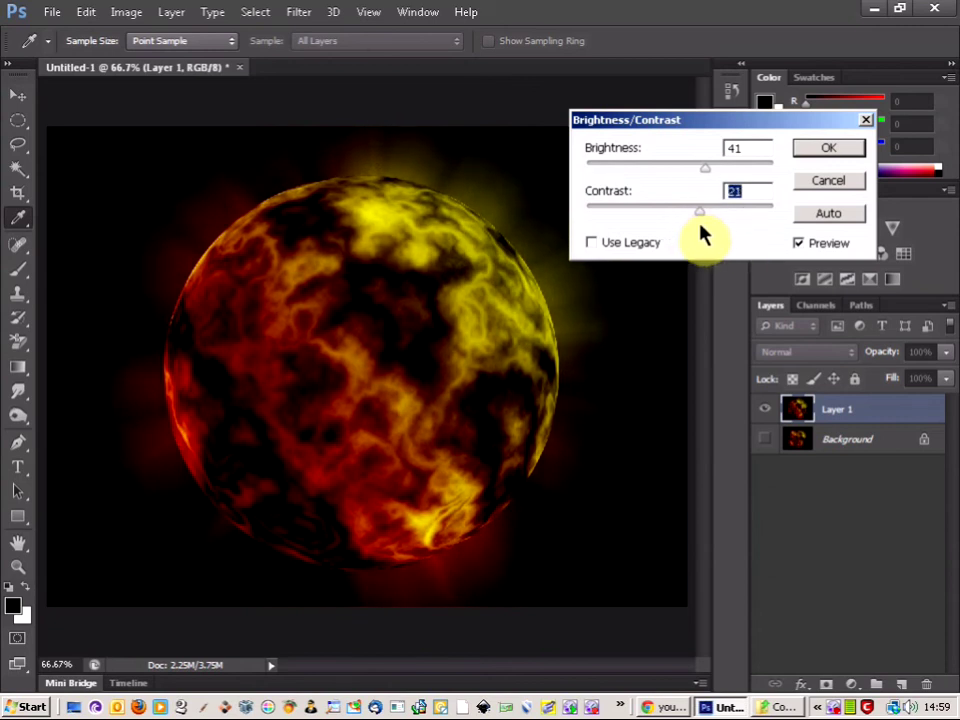
{"action": "left_click", "coordinate": [826, 150]}
{"action": "key", "text": "g"}
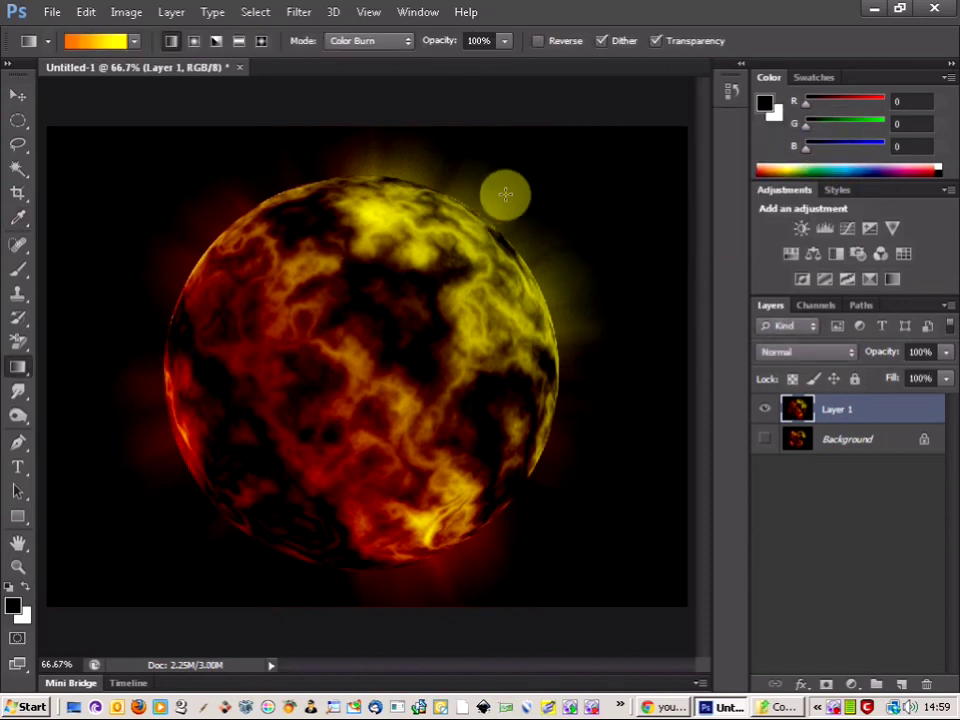
Set up the Smudge tool with a soft round 30 px brush at 0% hardness
{"action": "left_click", "coordinate": [17, 396]}
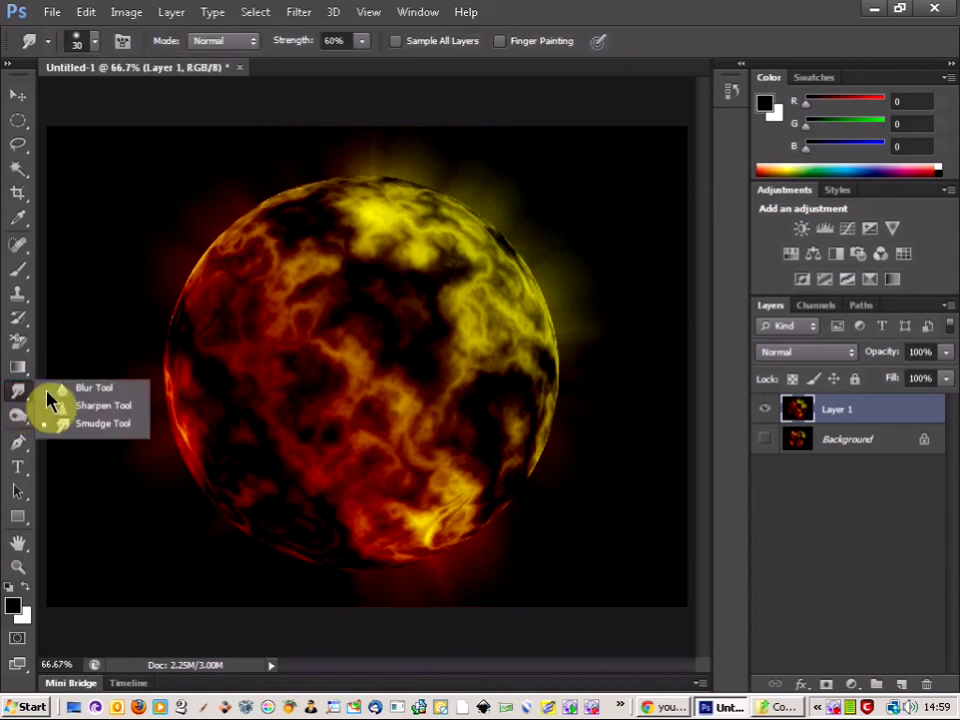
{"action": "left_click", "coordinate": [80, 428]}
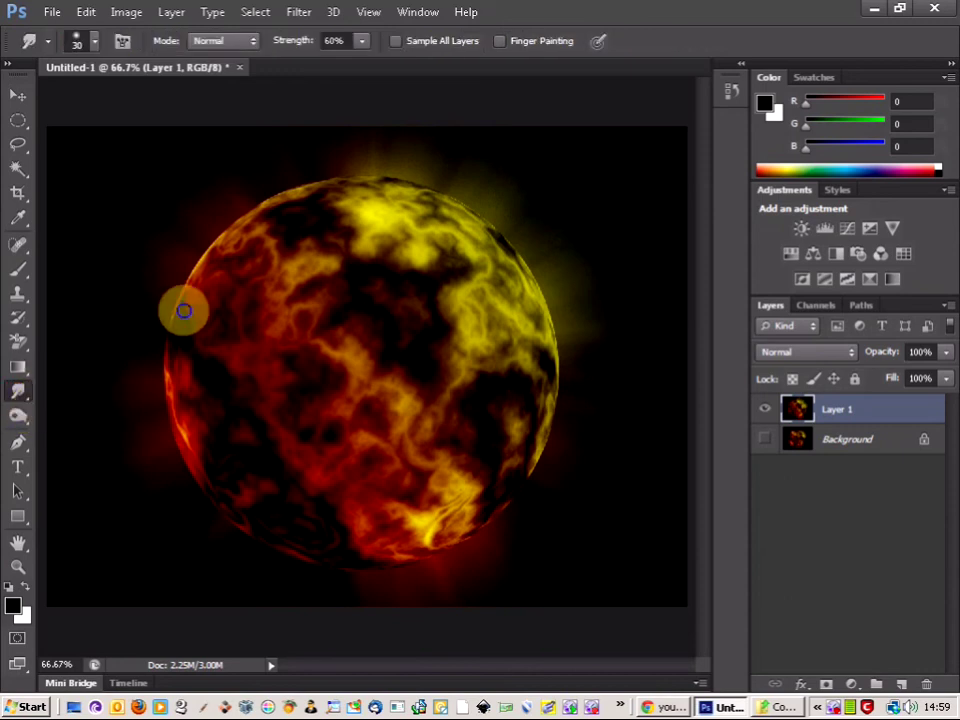
{"action": "left_click", "coordinate": [94, 41]}
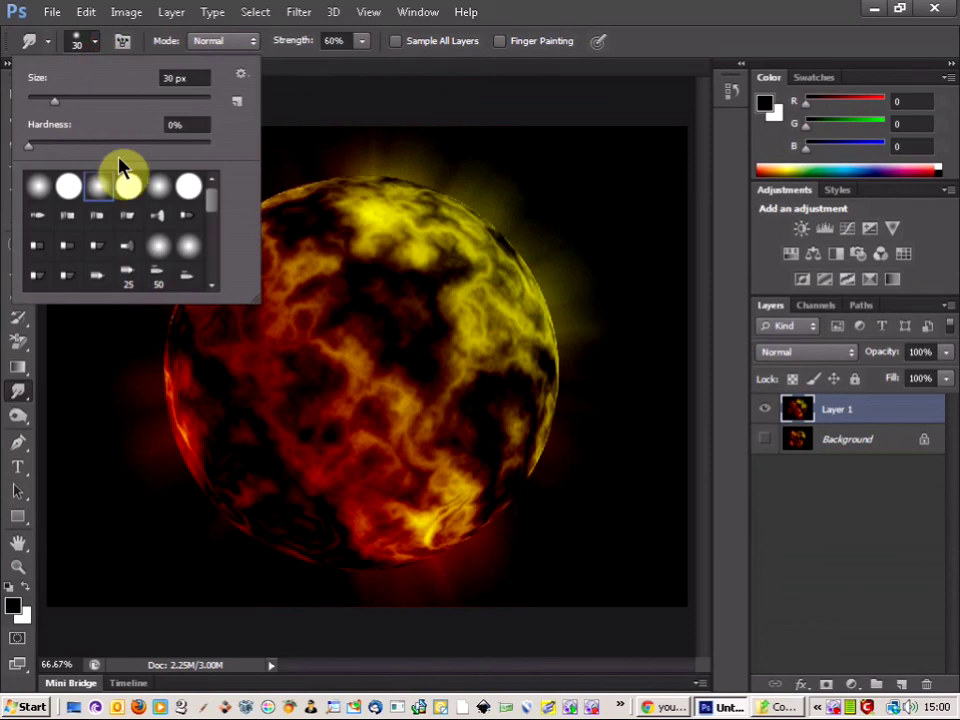
{"action": "left_click", "coordinate": [100, 187]}
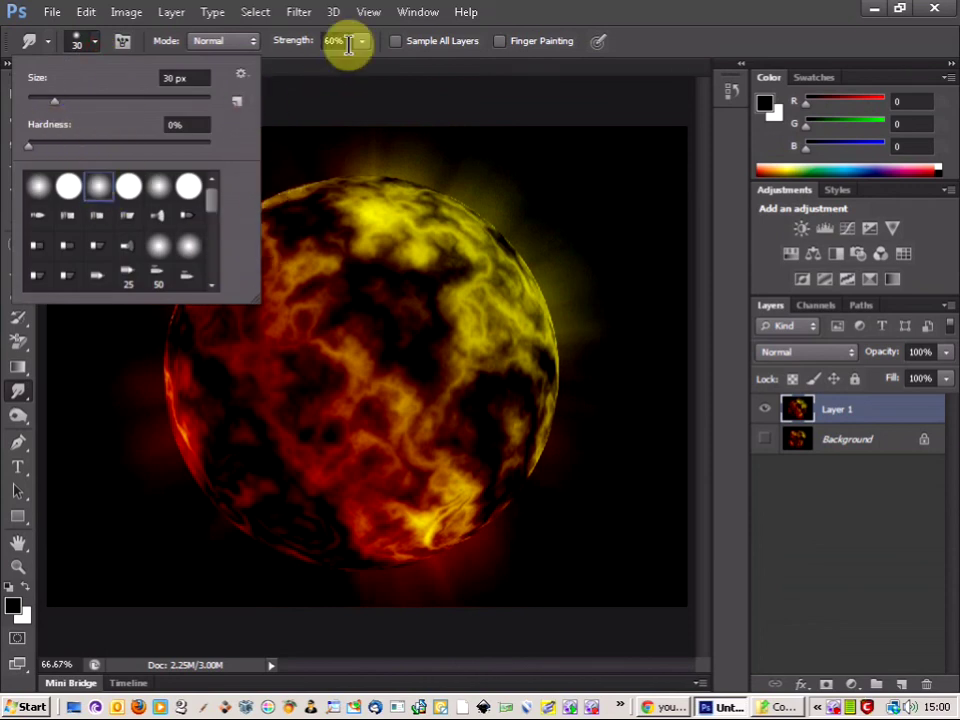
{"action": "left_click", "coordinate": [640, 42]}
Smudge the sphere's edge outward at several points around its rim to form flame-like spikes, varying the brush size down to 20 px
{"action": "mouse_move", "coordinate": [301, 193]}
{"action": "left_mouse_down"}
{"action": "mouse_move", "coordinate": [240, 208]}
{"action": "mouse_move", "coordinate": [180, 245]}
{"action": "left_mouse_up"}
{"action": "mouse_move", "coordinate": [478, 175]}
{"action": "left_mouse_down"}
{"action": "mouse_move", "coordinate": [484, 169]}
{"action": "mouse_move", "coordinate": [459, 216]}
{"action": "mouse_move", "coordinate": [501, 159]}
{"action": "mouse_move", "coordinate": [496, 241]}
{"action": "left_mouse_up"}
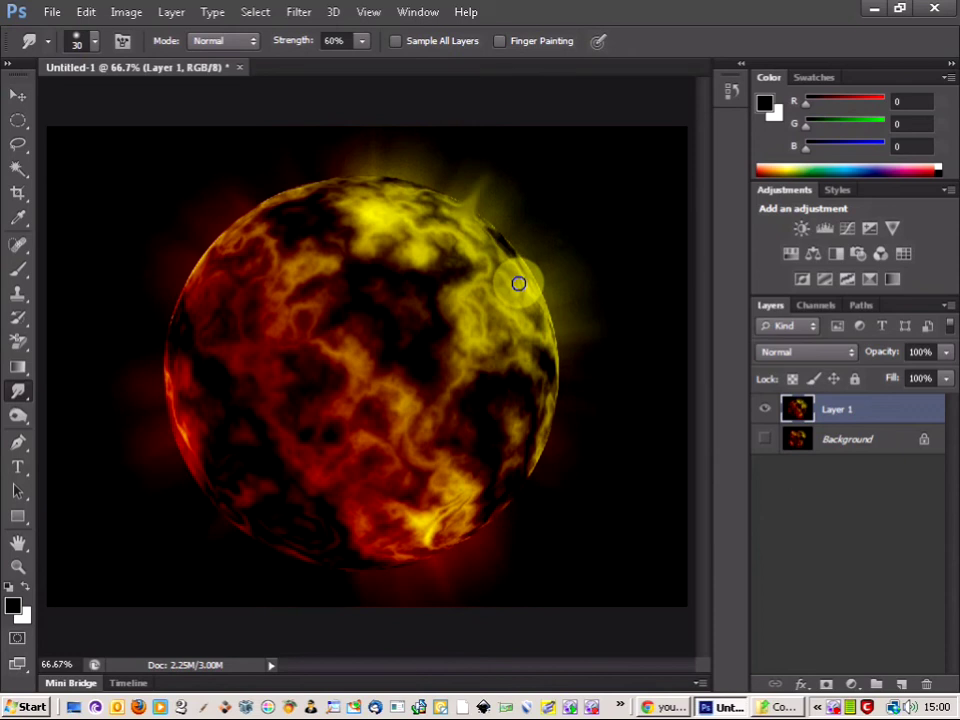
{"action": "left_click_drag", "start_coordinate": [530, 296], "coordinate": [587, 266]}
{"action": "mouse_move", "coordinate": [521, 329]}
{"action": "left_mouse_down"}
{"action": "mouse_move", "coordinate": [547, 305]}
{"action": "mouse_move", "coordinate": [528, 409]}
{"action": "mouse_move", "coordinate": [547, 413]}
{"action": "mouse_move", "coordinate": [513, 405]}
{"action": "mouse_move", "coordinate": [533, 436]}
{"action": "mouse_move", "coordinate": [525, 435]}
{"action": "mouse_move", "coordinate": [607, 469]}
{"action": "mouse_move", "coordinate": [455, 520]}
{"action": "mouse_move", "coordinate": [501, 569]}
{"action": "mouse_move", "coordinate": [426, 537]}
{"action": "mouse_move", "coordinate": [462, 584]}
{"action": "mouse_move", "coordinate": [365, 548]}
{"action": "mouse_move", "coordinate": [285, 571]}
{"action": "mouse_move", "coordinate": [283, 592]}
{"action": "mouse_move", "coordinate": [268, 535]}
{"action": "mouse_move", "coordinate": [231, 509]}
{"action": "mouse_move", "coordinate": [194, 457]}
{"action": "mouse_move", "coordinate": [199, 442]}
{"action": "mouse_move", "coordinate": [136, 464]}
{"action": "mouse_move", "coordinate": [178, 436]}
{"action": "mouse_move", "coordinate": [185, 410]}
{"action": "mouse_move", "coordinate": [184, 437]}
{"action": "mouse_move", "coordinate": [178, 413]}
{"action": "mouse_move", "coordinate": [134, 429]}
{"action": "mouse_move", "coordinate": [172, 380]}
{"action": "mouse_move", "coordinate": [156, 364]}
{"action": "mouse_move", "coordinate": [188, 190]}
{"action": "mouse_move", "coordinate": [209, 216]}
{"action": "mouse_move", "coordinate": [214, 204]}
{"action": "mouse_move", "coordinate": [269, 204]}
{"action": "left_mouse_up"}
{"action": "key", "text": "bracketright"}
{"action": "key", "text": "bracketleft"}
{"action": "key", "text": "bracketleft"}
{"action": "key", "text": "bracketleft"}
{"action": "key", "text": "bracketleft"}
{"action": "key", "text": "bracketleft"}
{"action": "key", "text": "bracketright"}
{"action": "key", "text": "bracketright"}
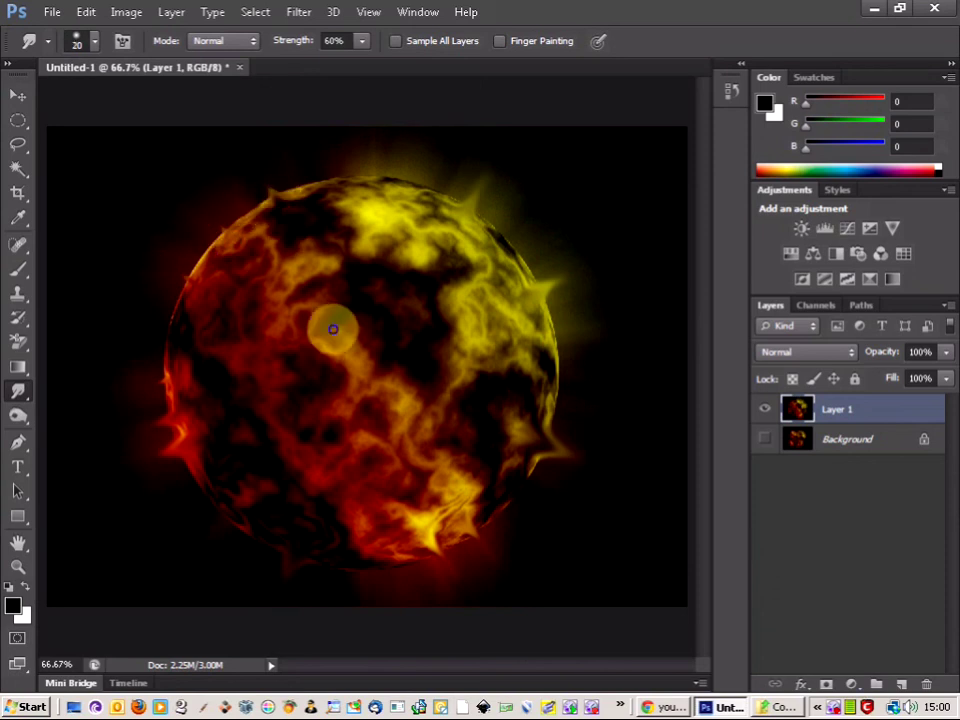
{"action": "scroll", "coordinate": [331, 338], "scroll_direction": "down", "scroll_amount": 2}
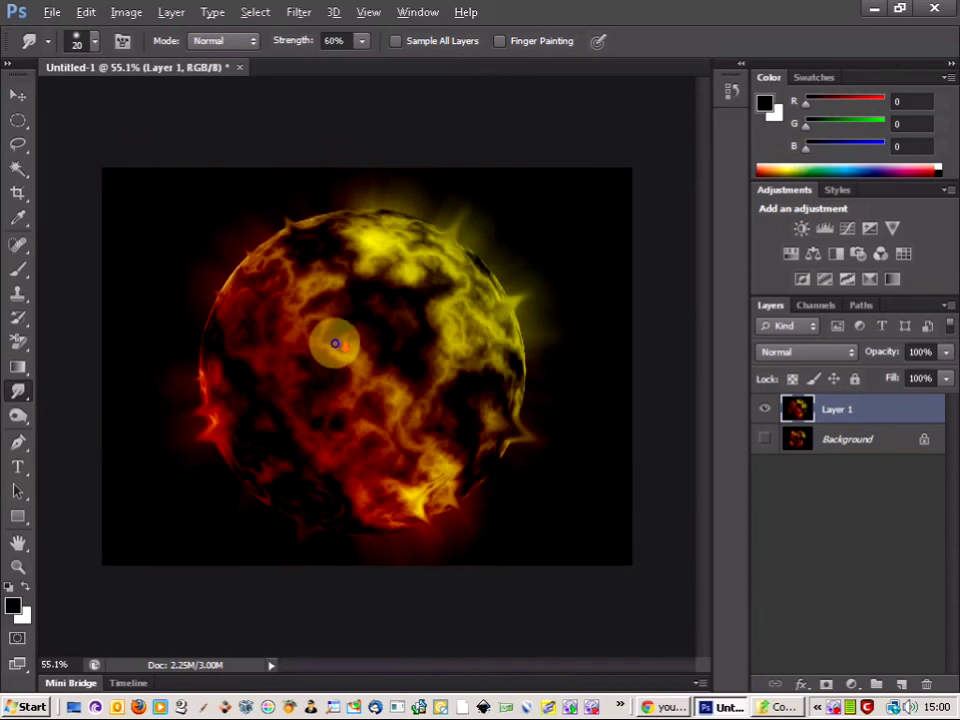
{"action": "right_click", "coordinate": [847, 707]}
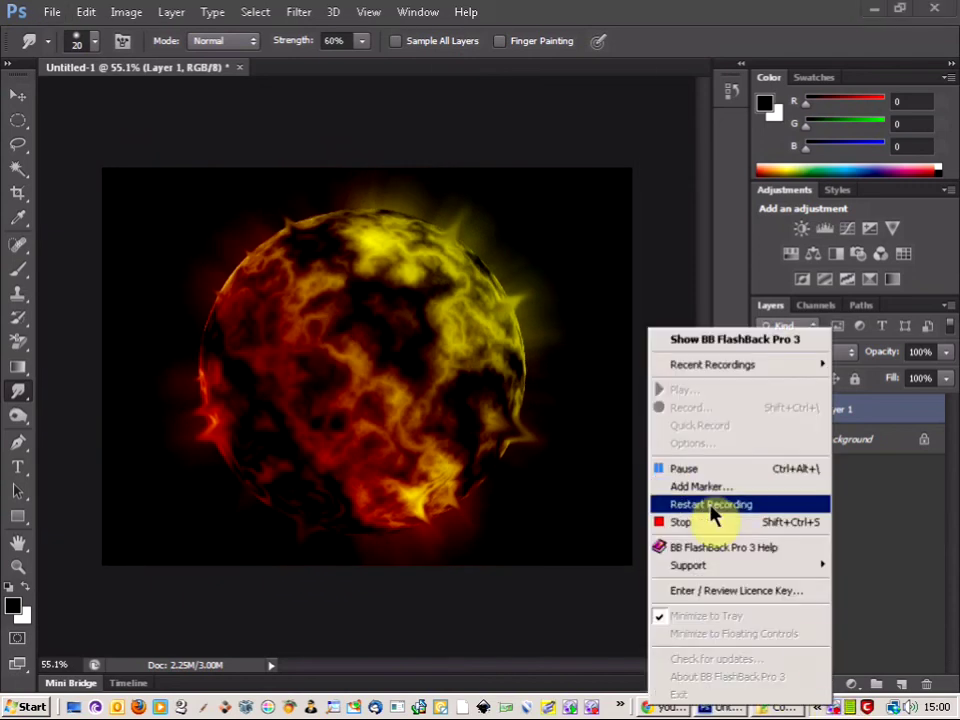